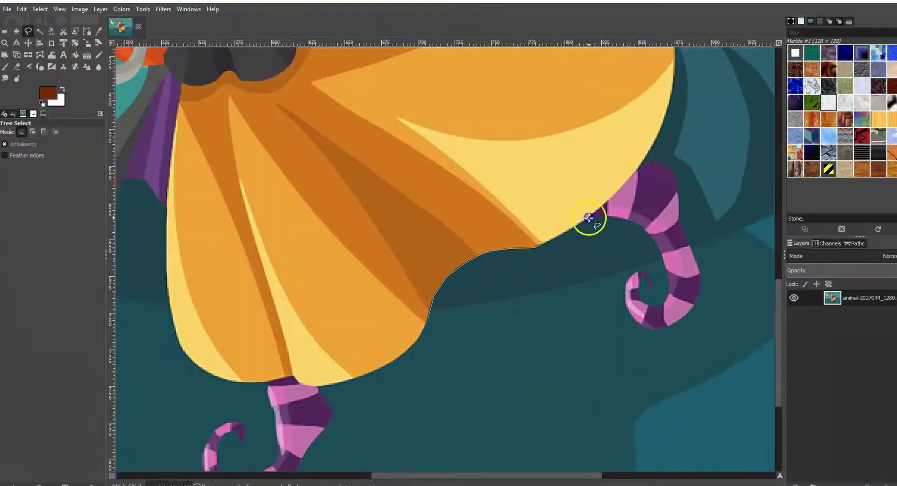
Step: Continue the Free Select outline of the character past the skirt's hem toward the curled striped foot
left_click(641, 280)
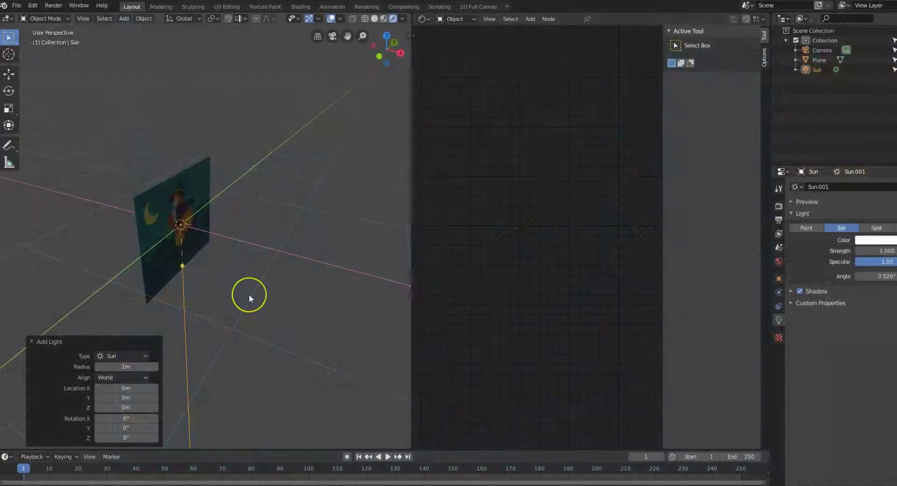
Step: Switch to Blender, move the sun light up and away from the image plane, and rotate it to aim at the picture
key("g")
left_click(391, 169)
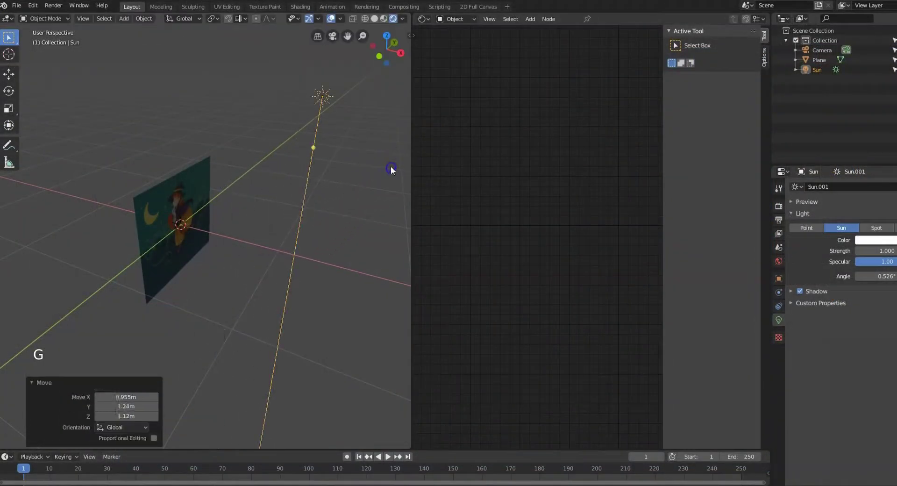
key("r")
left_click(164, 259)
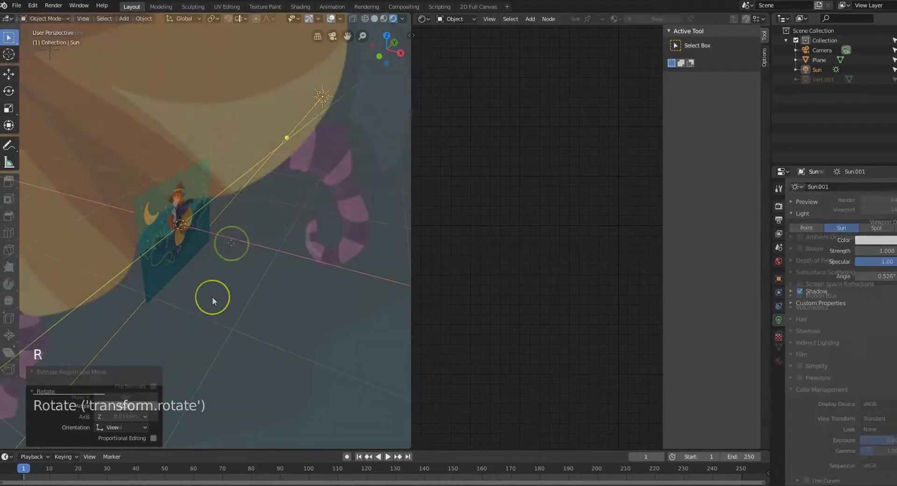
Step: Extrude a chain of vertices tracing the character's outline along the skirt's lower edge and around the striped foot
key("e")
key("e")
key("e")
key("e")
key("e")
key("e")
key("e")
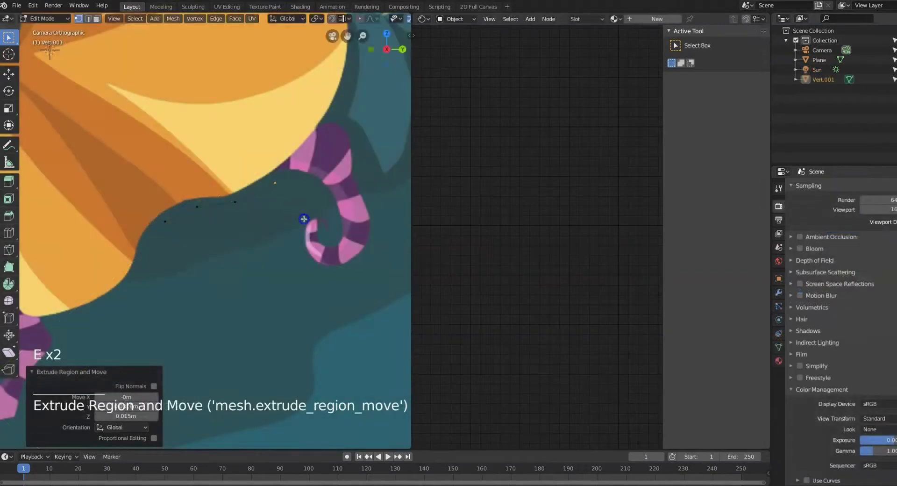
key("e")
key("e")
key("e")
key("e")
key("e")
key("e")
key("e")
key("e")
left_click(308, 268)
left_click(308, 269)
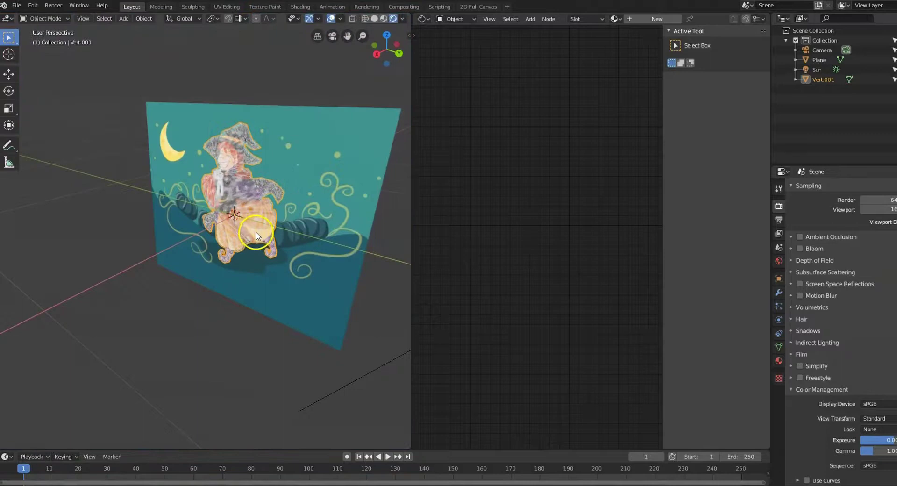
Step: Move the character mesh along the X axis to separate it from the background plane
scroll(264, 224, "down", 2)
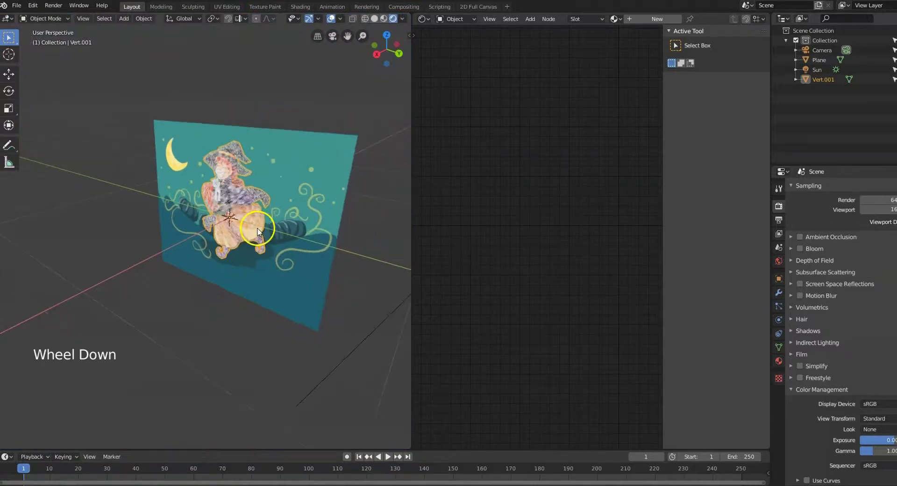
middle_click_drag(264, 224, 245, 226, "shift")
key("g")
key("x")
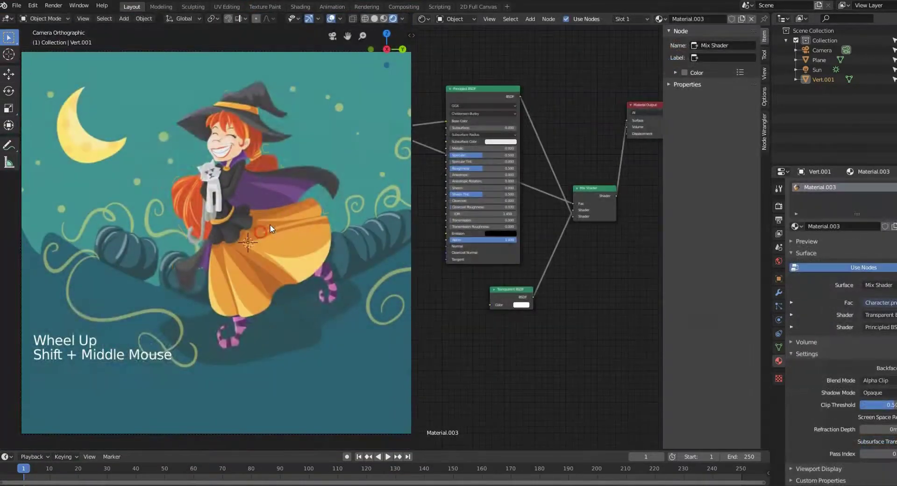
left_click(271, 224)
key("g")
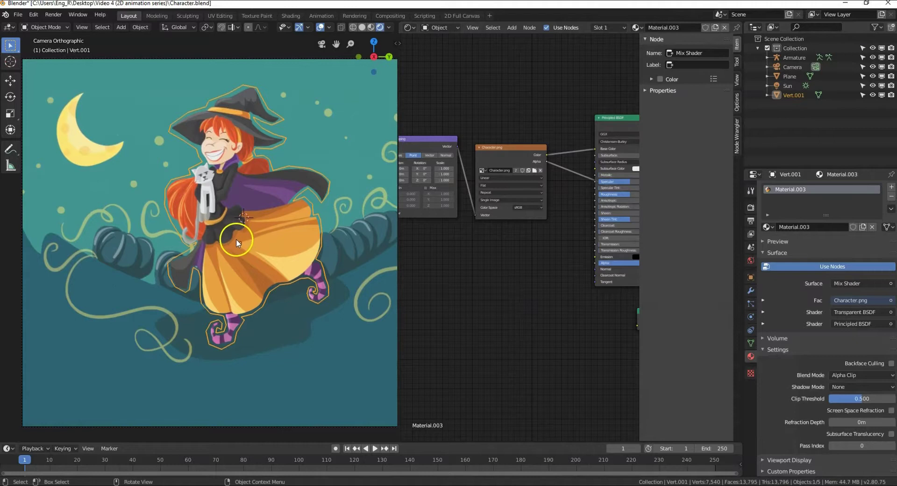
Step: Place the 3D cursor at the character's waist and add a single-bone armature there
right_click(239, 226, "shift")
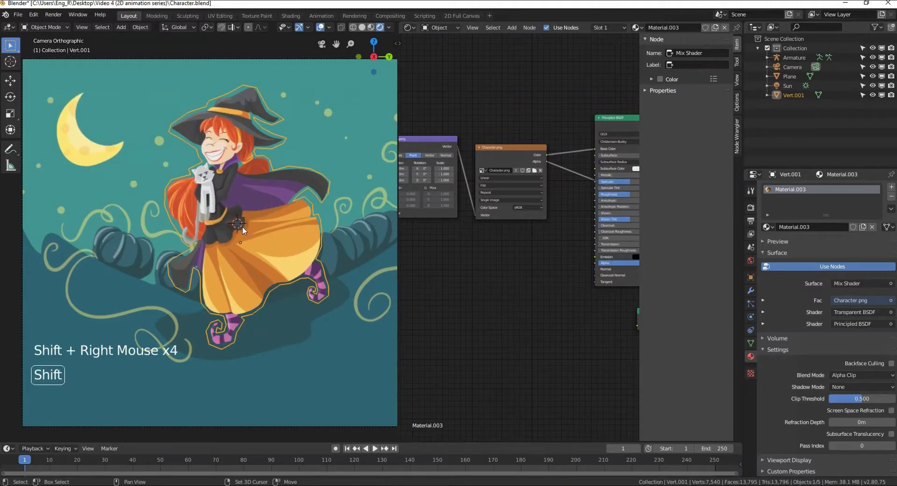
right_click(242, 226, "shift")
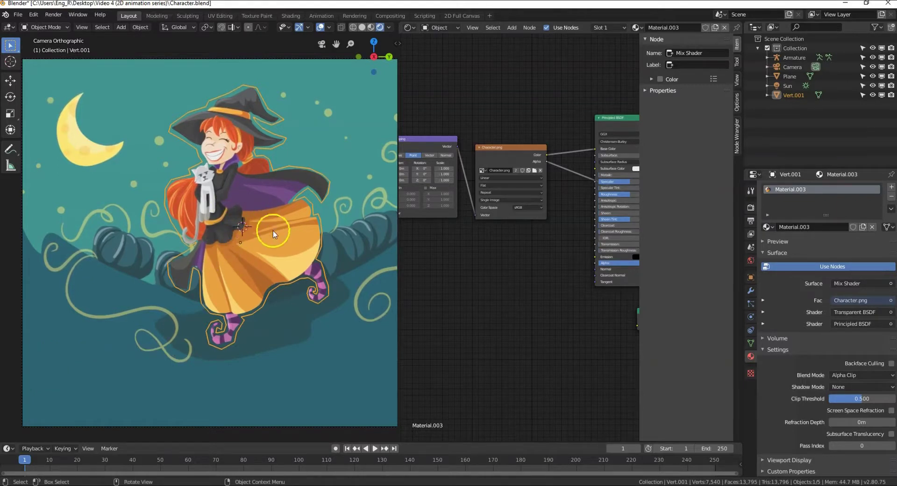
key("shift+a")
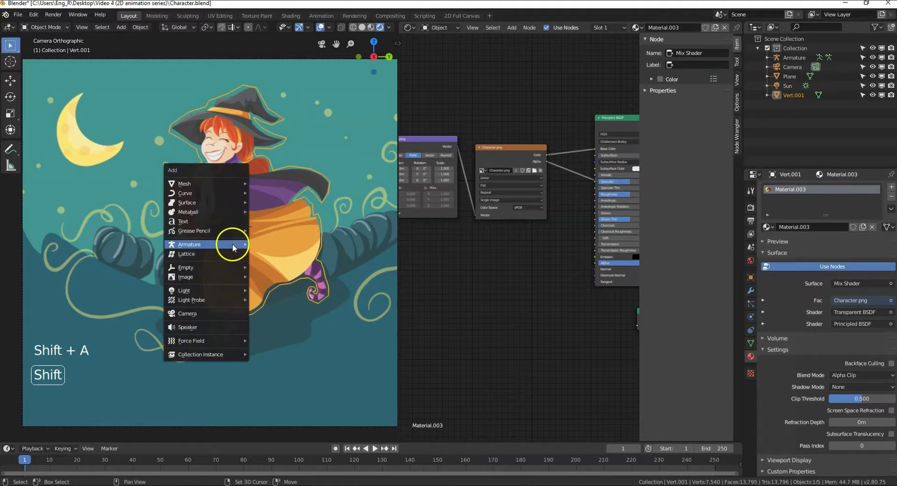
mouse_move(232, 246)
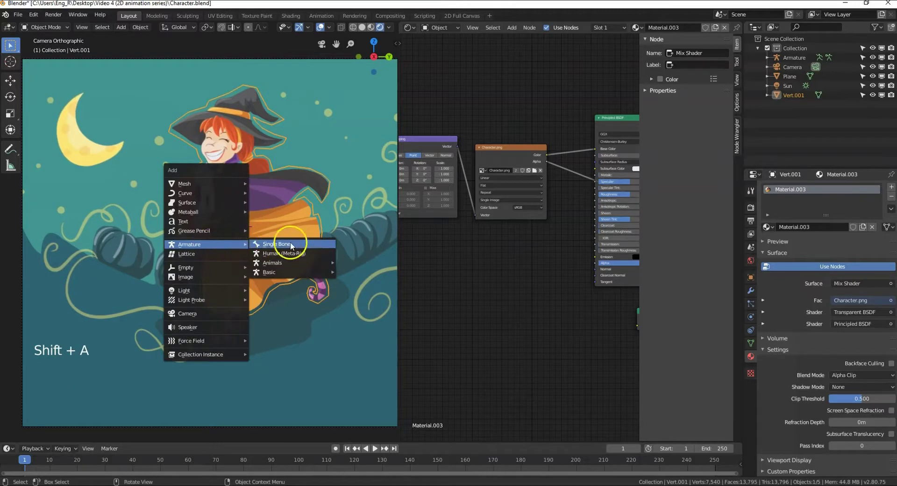
left_click(275, 245)
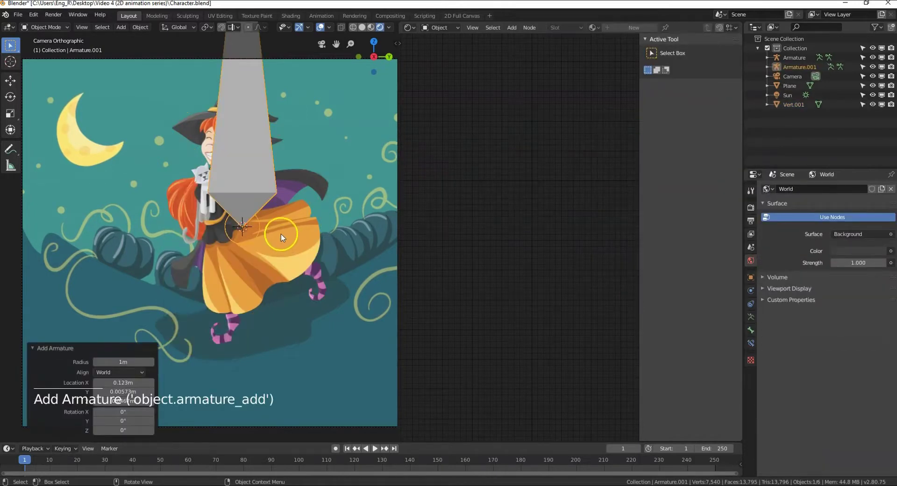
Step: In Edit Mode, scale the bone down and position it upright over the skirt, from near the hem to the waist
key("Tab")
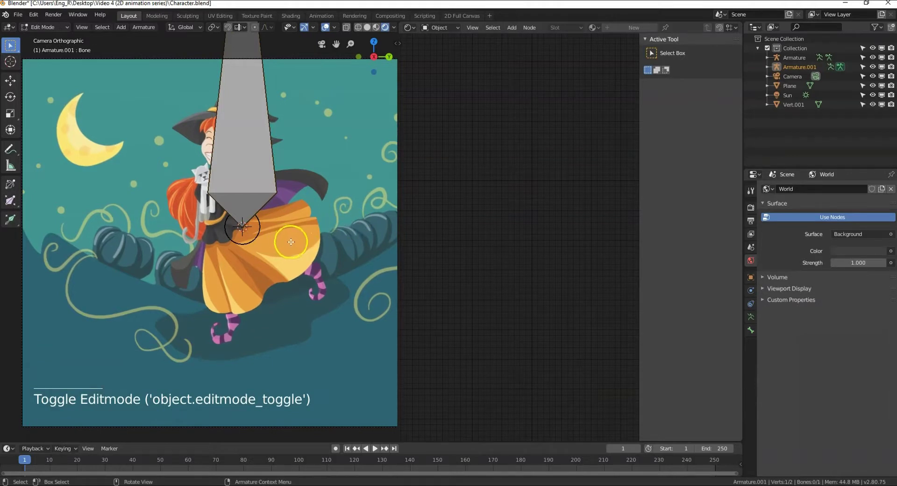
key("s")
key("s")
left_click(280, 205)
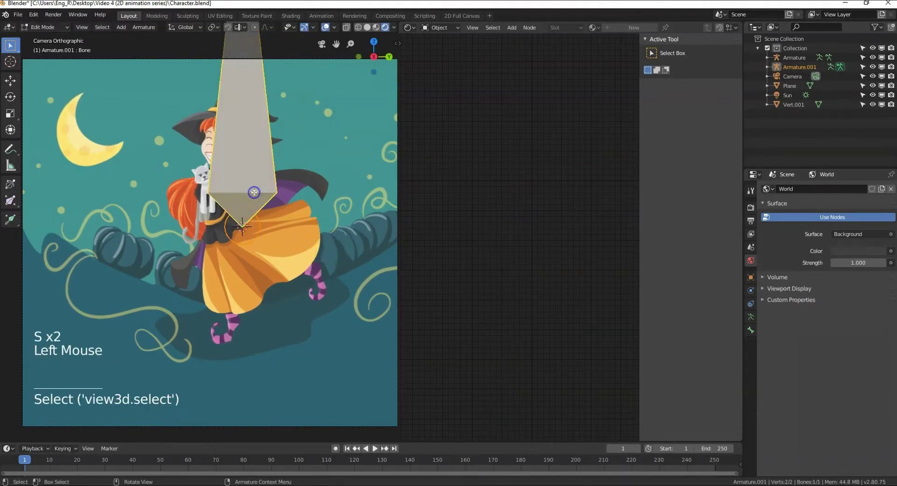
key("s")
left_click(252, 166)
key("g")
left_click(299, 287)
key("s")
left_click(299, 290)
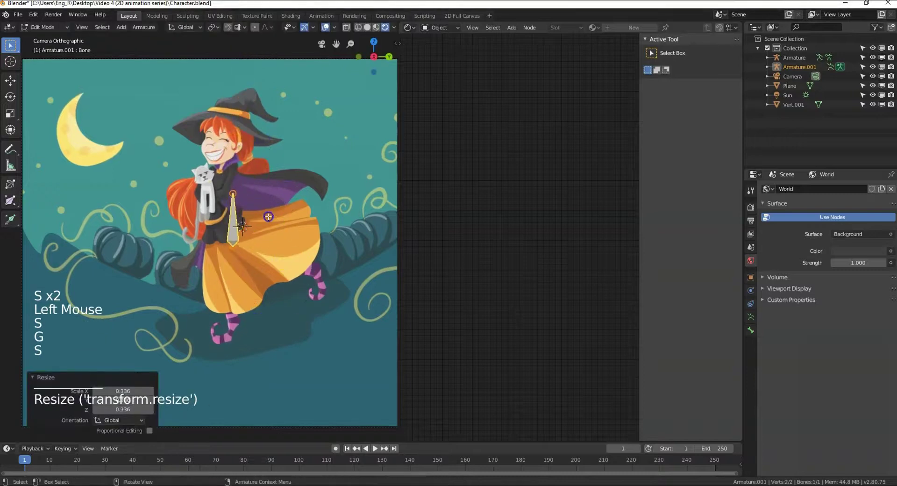
key("g")
left_click(271, 261)
key("g")
left_click(225, 236)
Step: Extrude two bones from the skirt bone's tip, one up the torso to the neck and one into the head
left_click(230, 236)
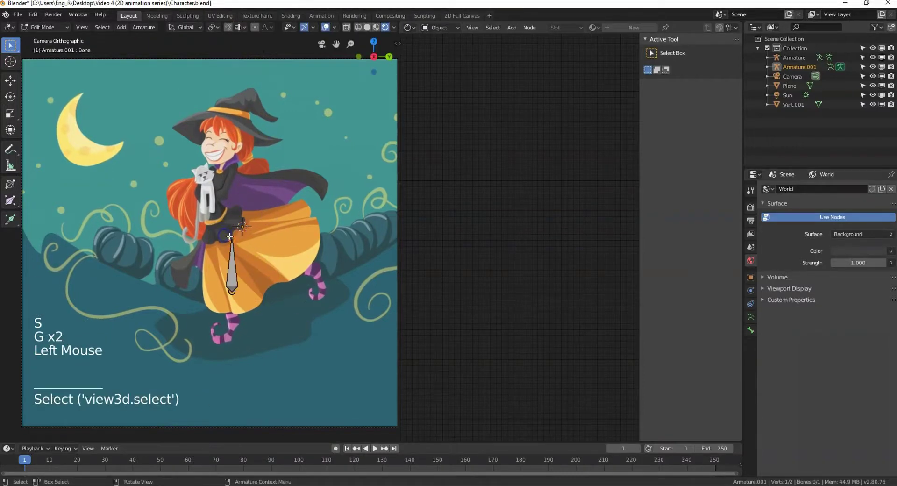
key("e")
left_click(248, 197)
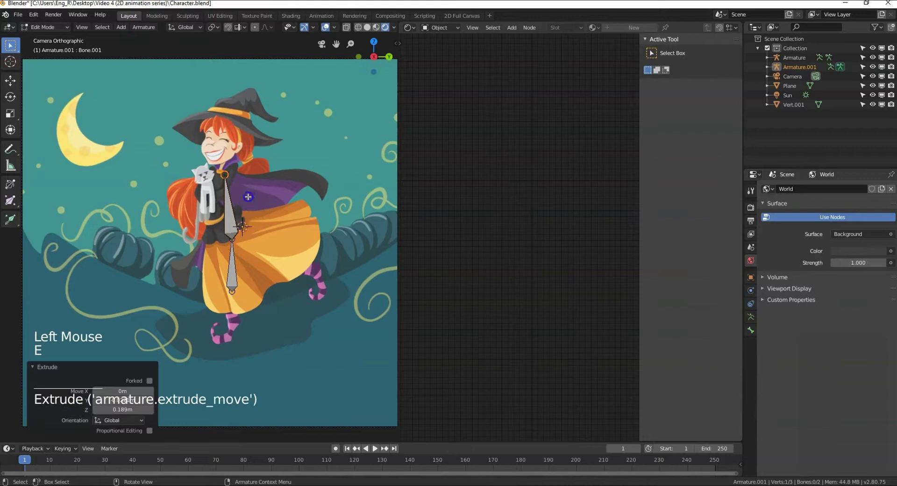
key("e")
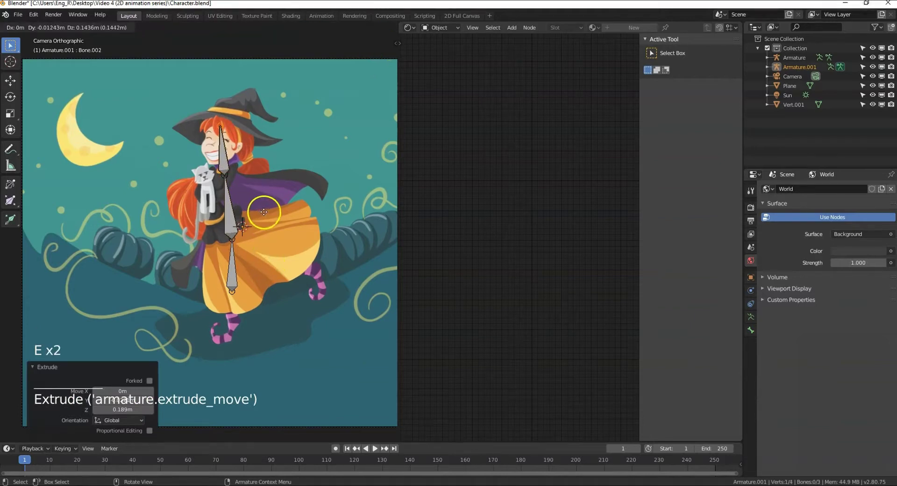
left_click(262, 207)
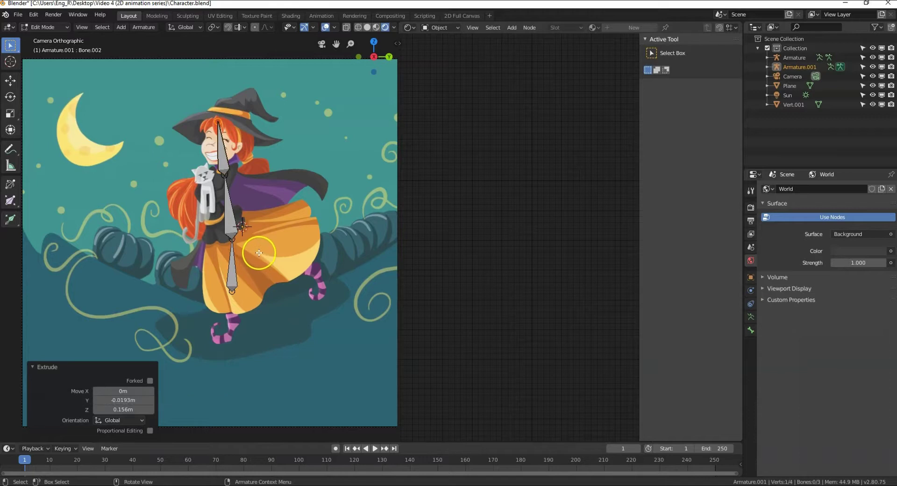
Step: Add a separate bone to the armature, scale it down, and place it over the flared part of the skirt
key("shift+a")
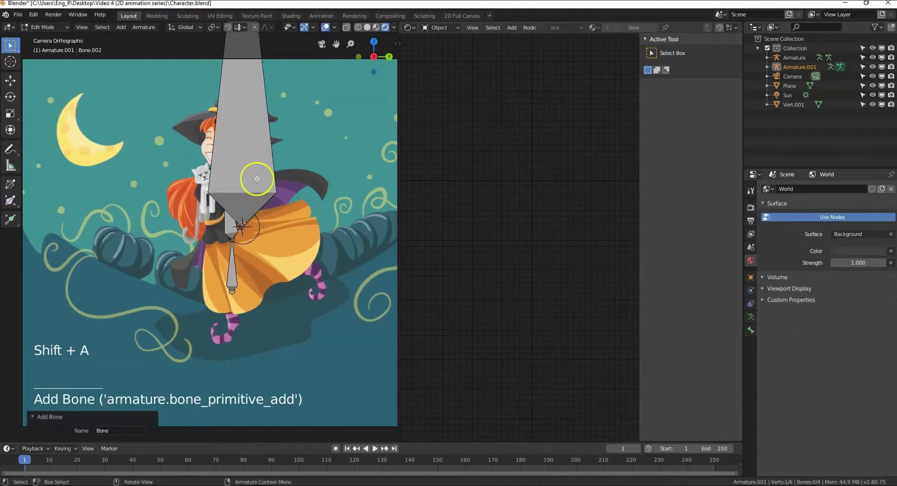
left_click(259, 171)
key("g")
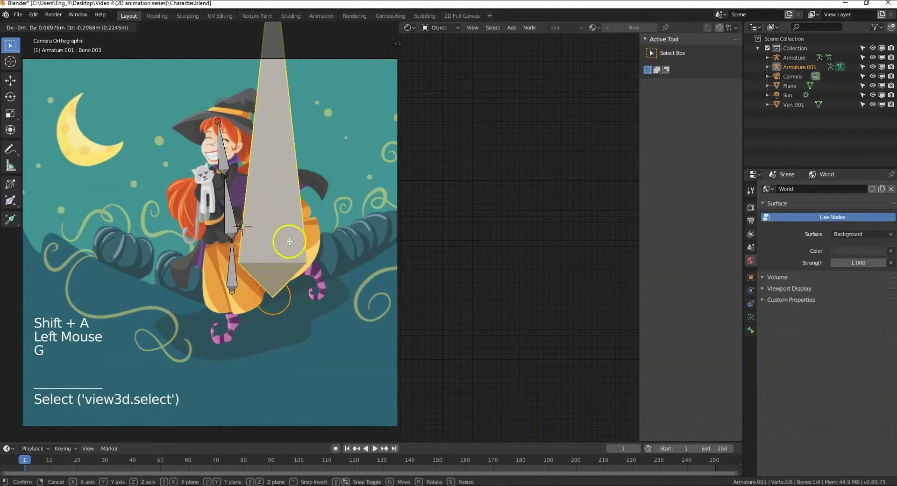
left_click(290, 237)
key("s")
left_click(306, 285)
key("g")
left_click(309, 283)
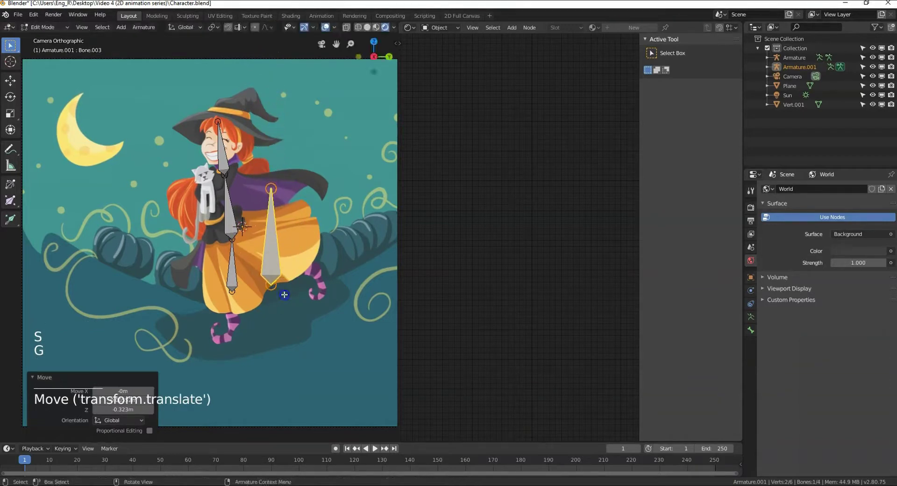
key("s")
left_click(312, 281)
key("g")
left_click(312, 289)
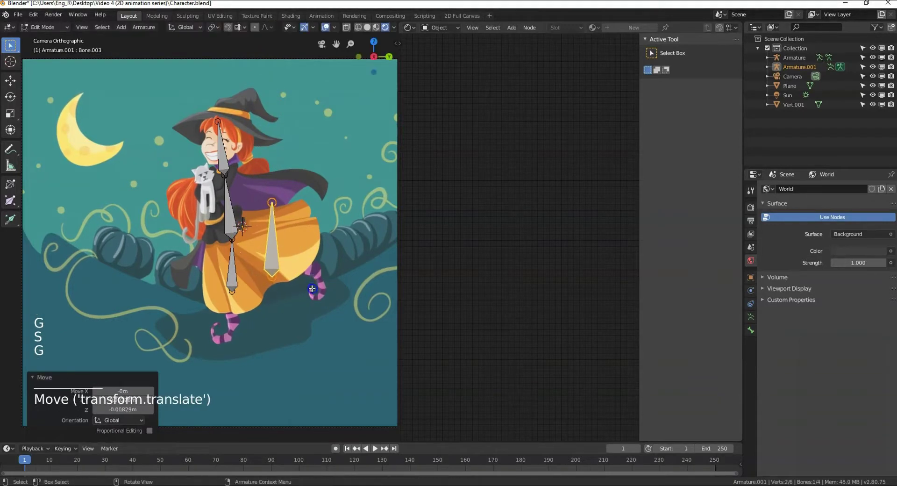
Step: Rotate the new skirt bone nearly horizontal, pointing toward the skirt's outer edge, and adjust its size to fit the flare
key("r")
left_click(292, 259)
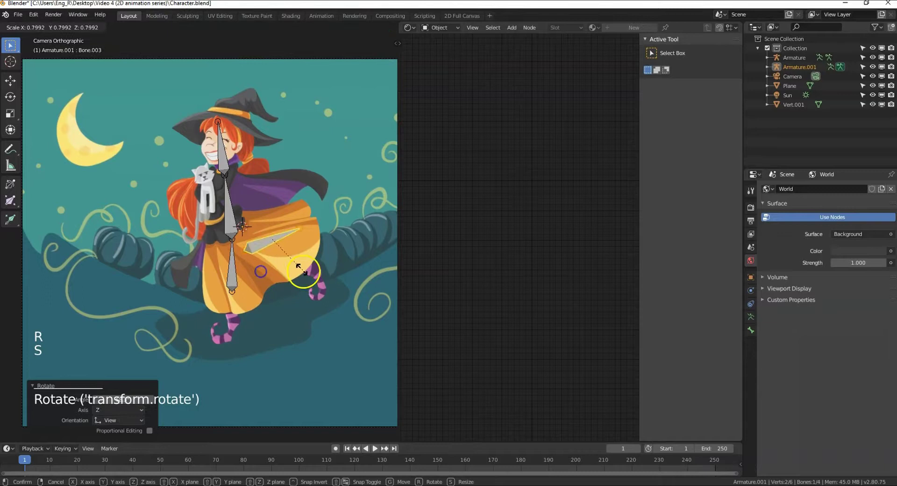
key("s")
left_click(296, 255)
key("g")
left_click(300, 269)
key("r")
left_click(303, 275)
key("s")
left_click(306, 287)
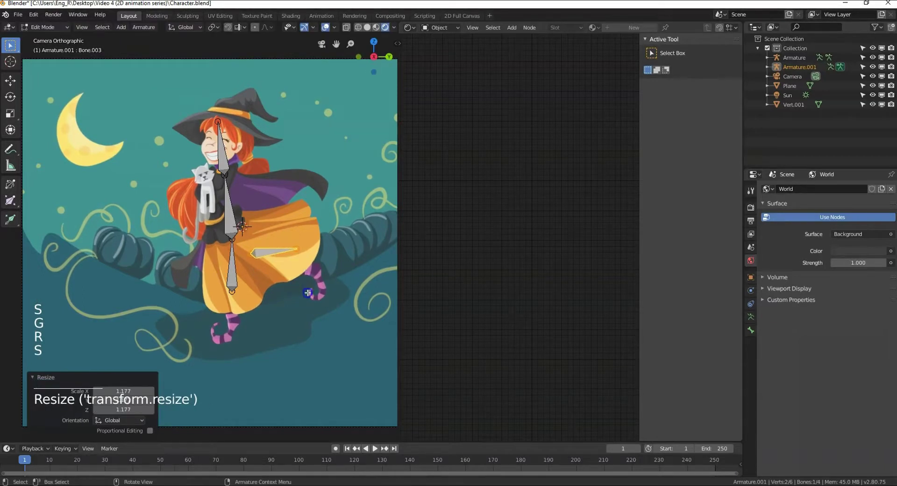
Step: Duplicate the skirt bone onto the purple cape and rotate the copy to follow the cape's upward slant
key("shift+d")
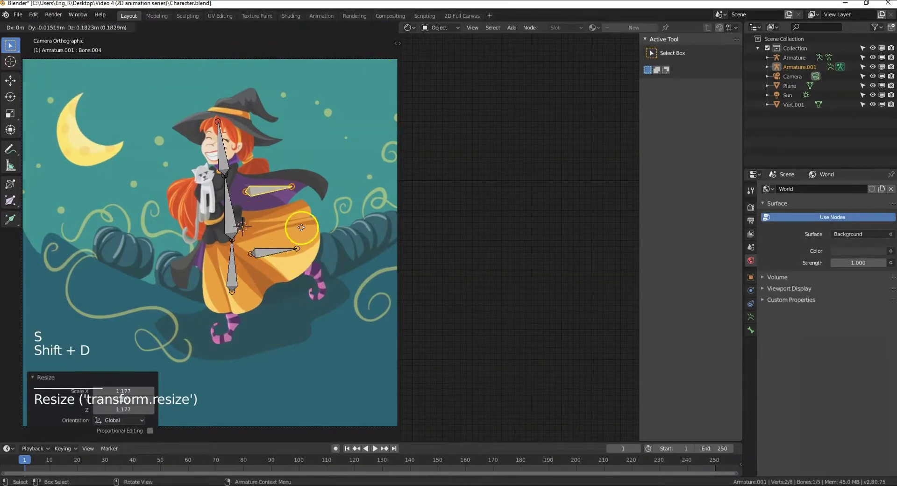
left_click(303, 228)
key("r")
left_click(307, 221)
key("g")
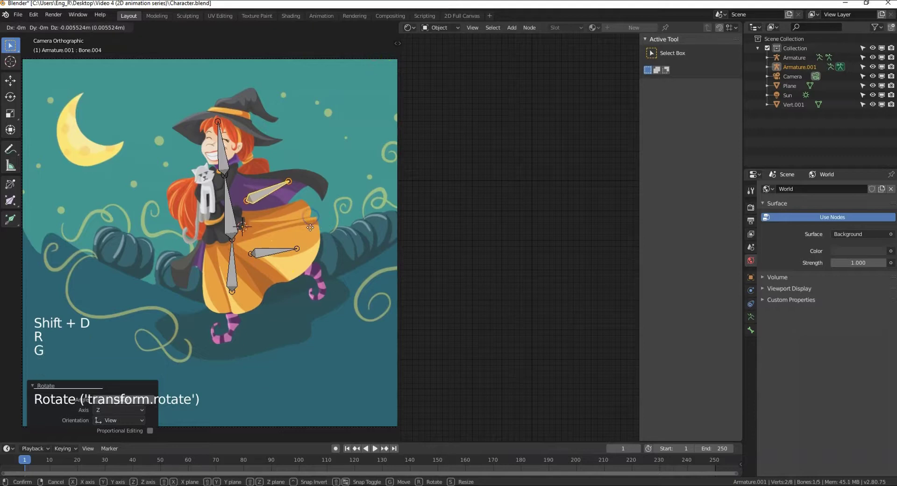
left_click(311, 227)
Step: Return to Object Mode and parent the character mesh to the new armature with automatic weights
left_click(240, 217)
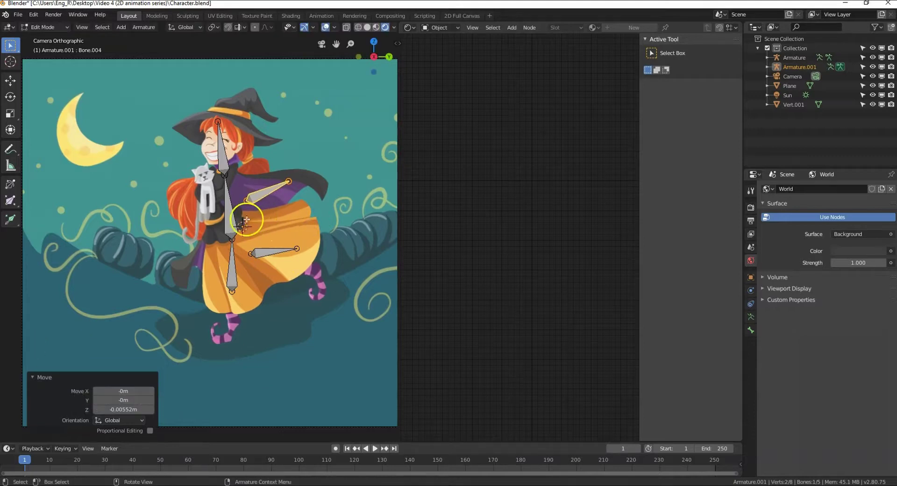
key("Tab")
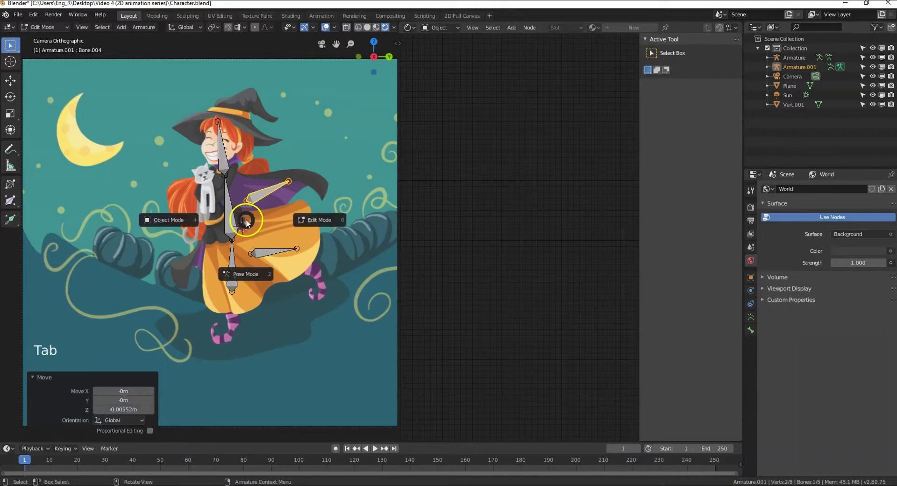
left_click(169, 219)
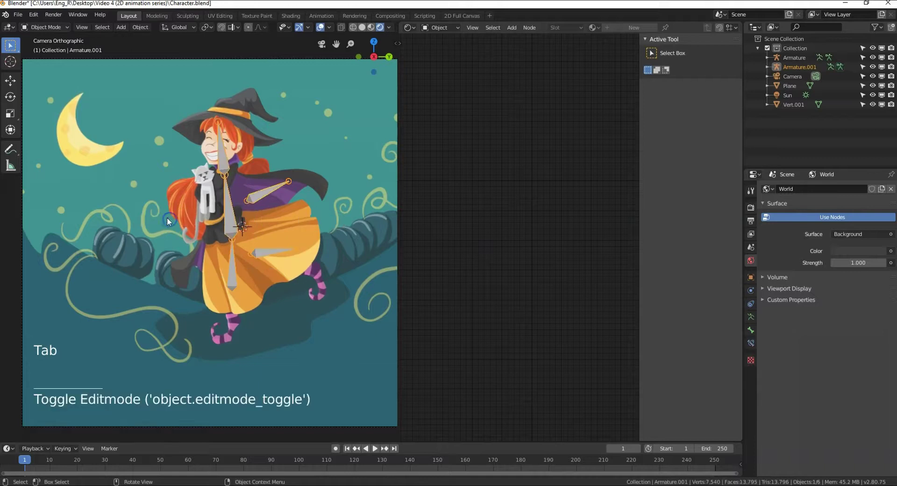
left_click(225, 213)
left_click(246, 139)
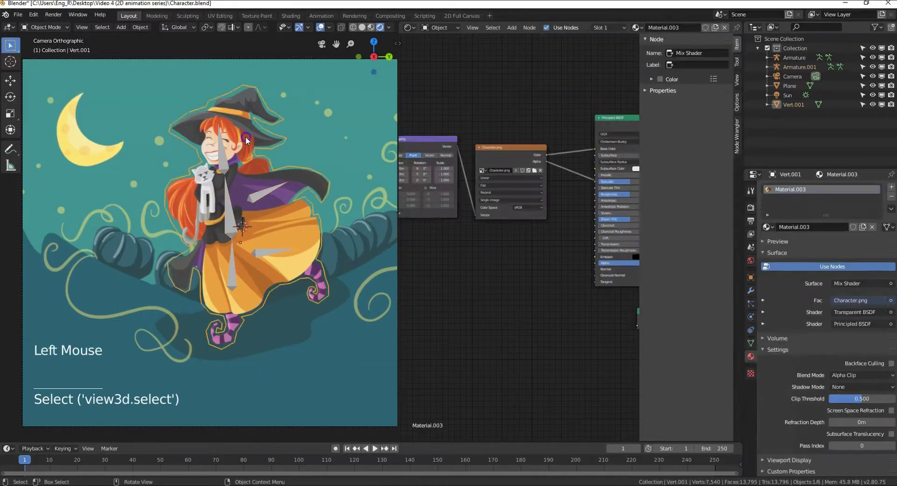
key("shift")
left_click(222, 159, "shift")
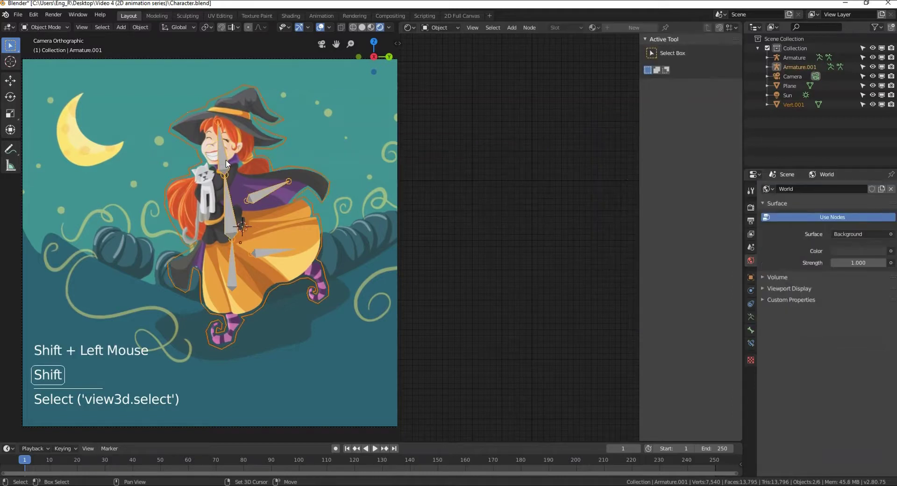
key("ctrl+p")
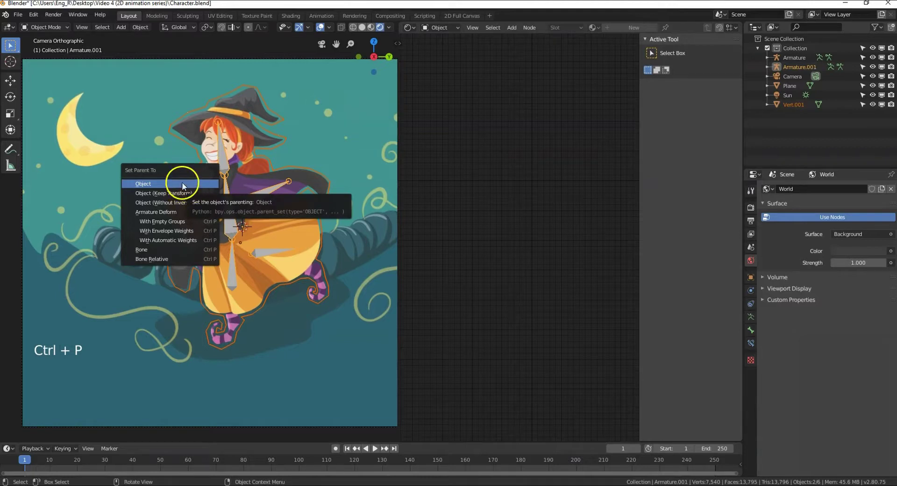
left_click(171, 241)
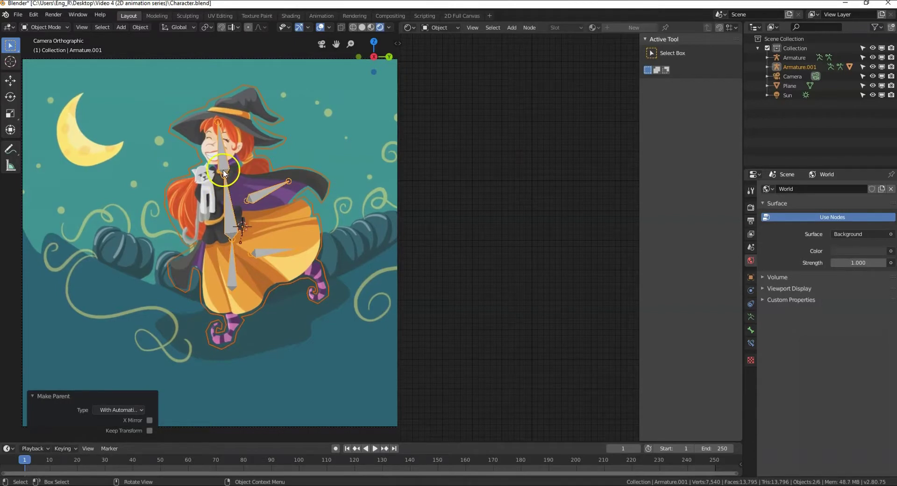
Step: Switch the armature to Pose Mode, test the head bone by rotating it, and cancel the rotation
key("Tab")
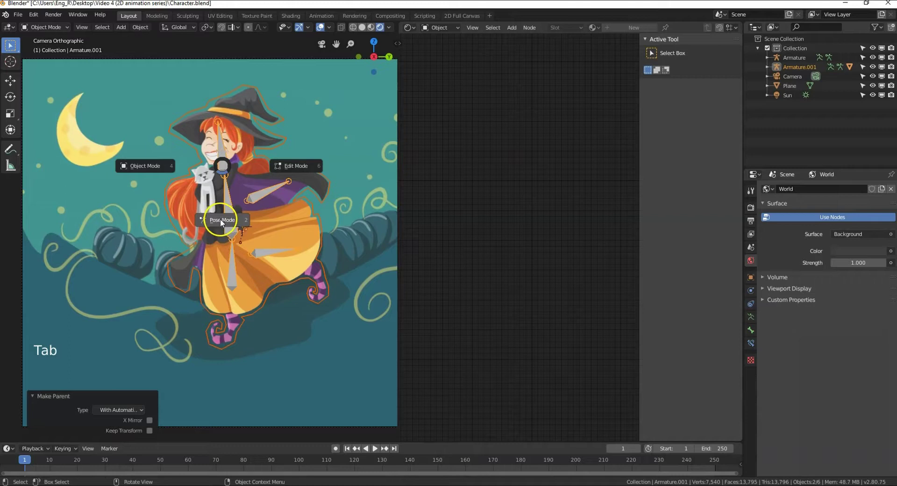
left_click(224, 164)
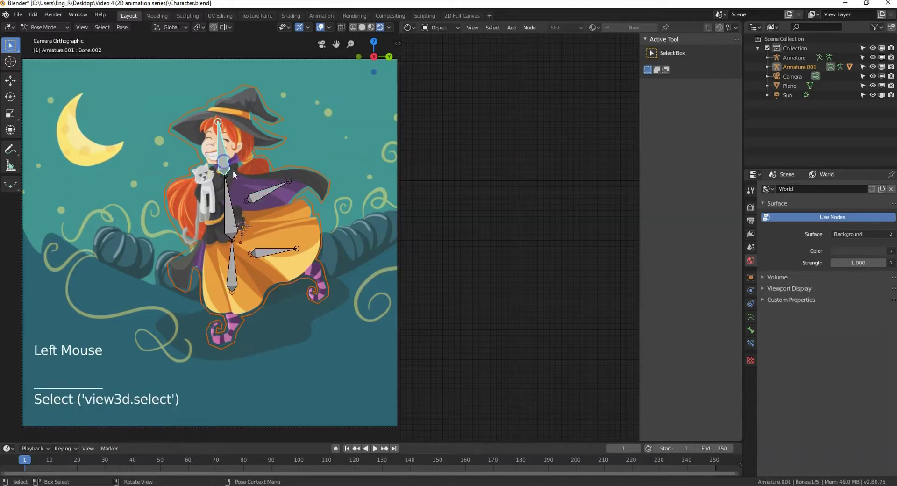
key("r")
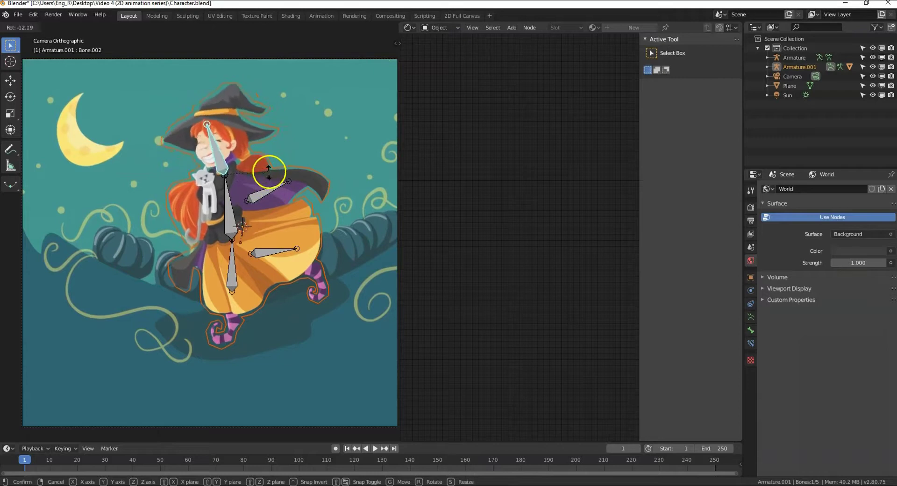
right_click(270, 176)
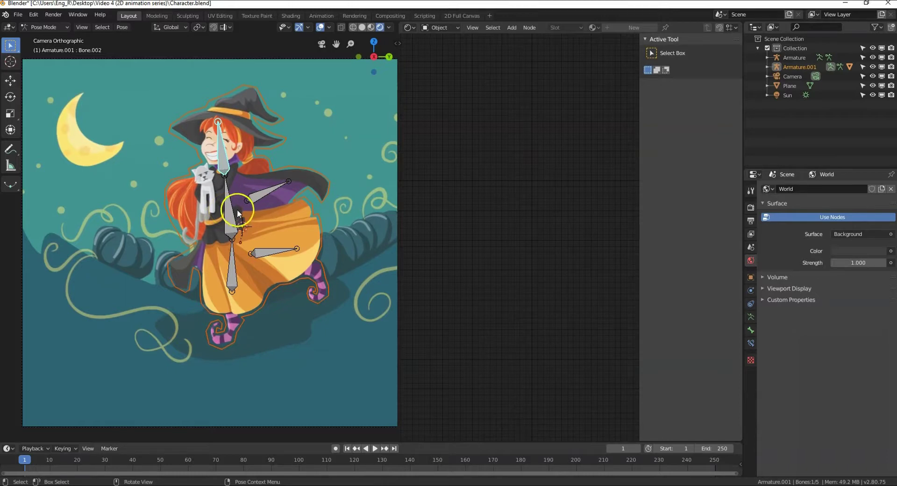
Step: Return the armature to Object Mode and select the character mesh
key("Tab")
left_click(187, 201)
key("Tab")
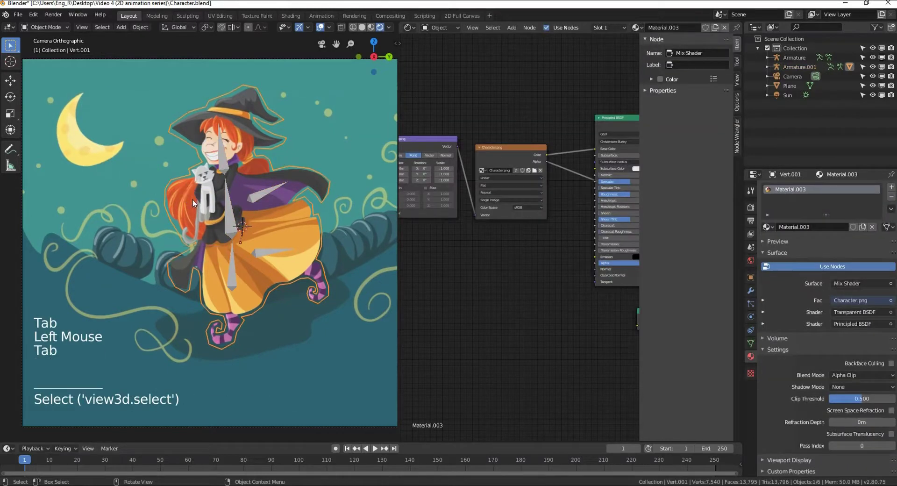
Step: Put the armature back in Pose Mode and turn off Lock Object Modes
left_click(221, 207)
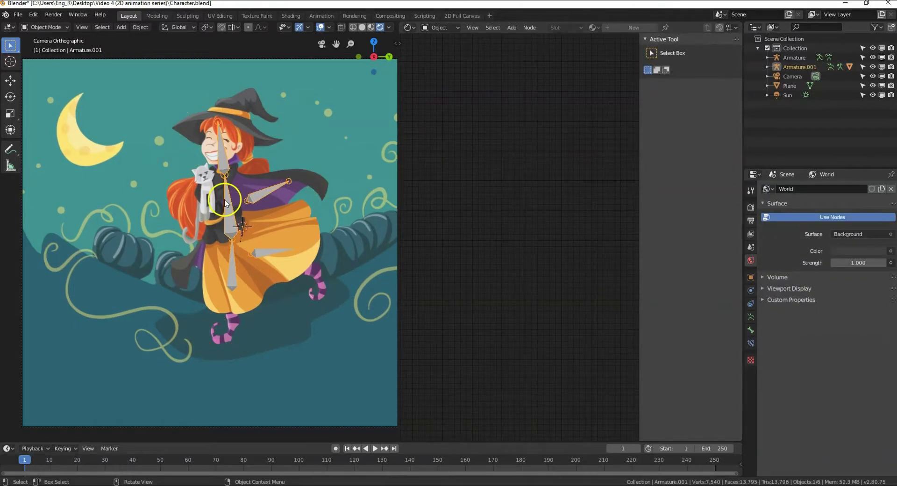
key("Tab")
left_click(224, 254)
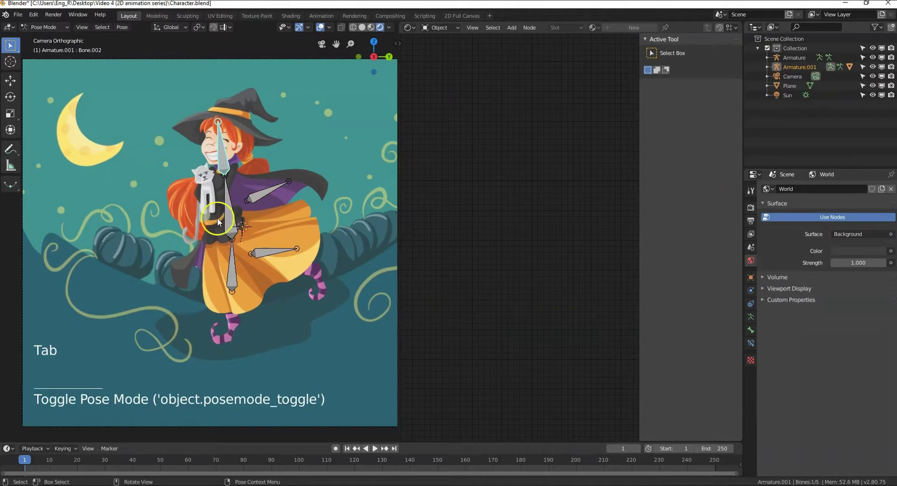
left_click(194, 196)
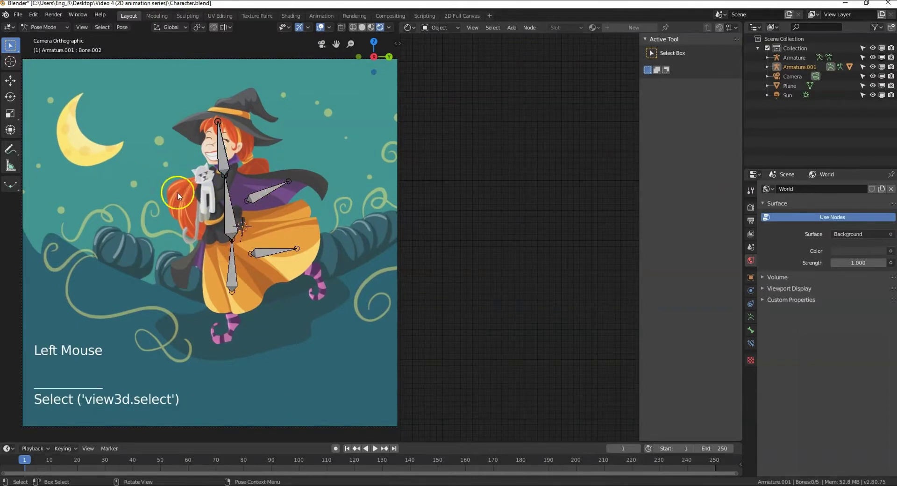
left_click(37, 18)
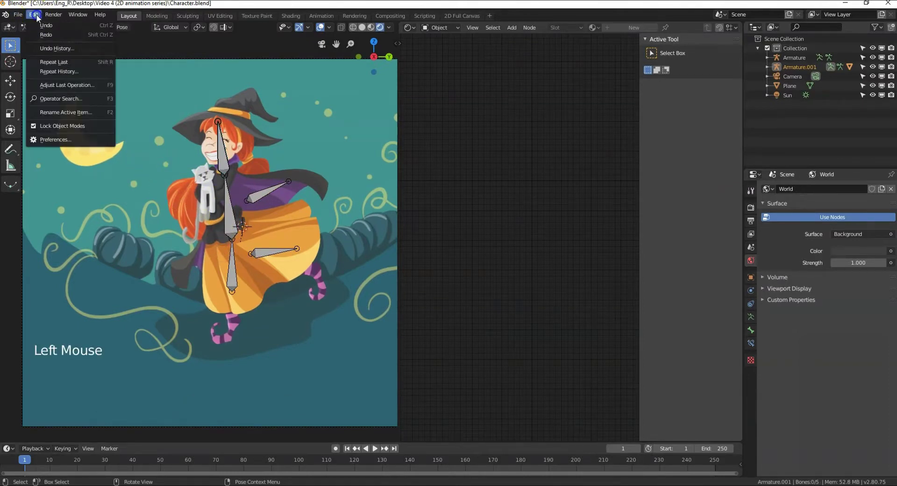
left_click(34, 128)
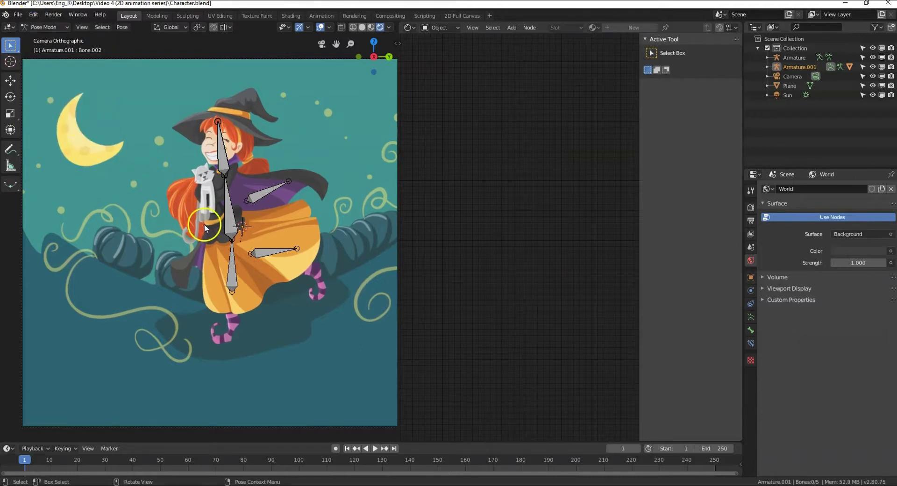
Step: Select the character mesh, switch it to Weight Paint mode, and make the head bone active
left_click(198, 192)
key("Tab")
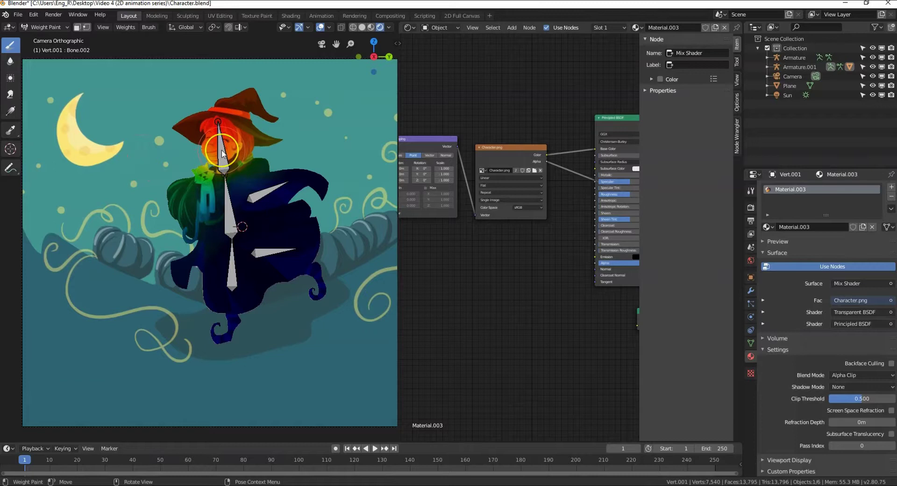
key("ctrl")
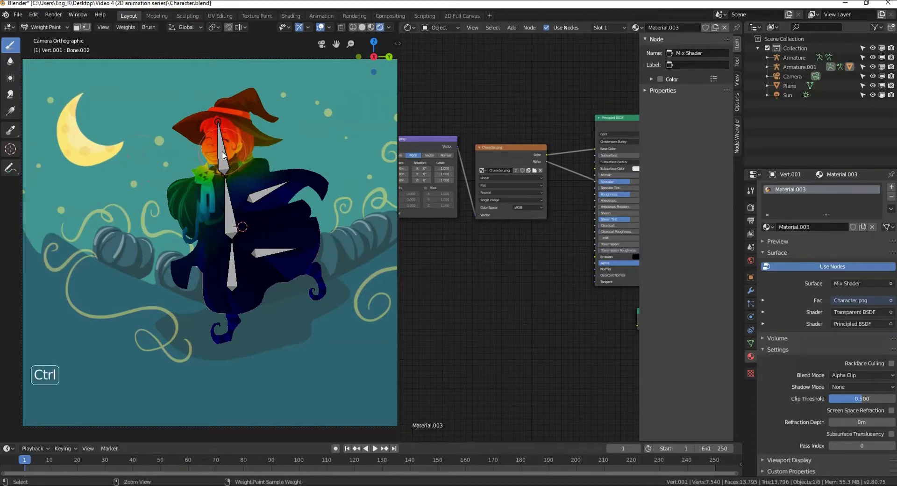
left_click(223, 156, "ctrl")
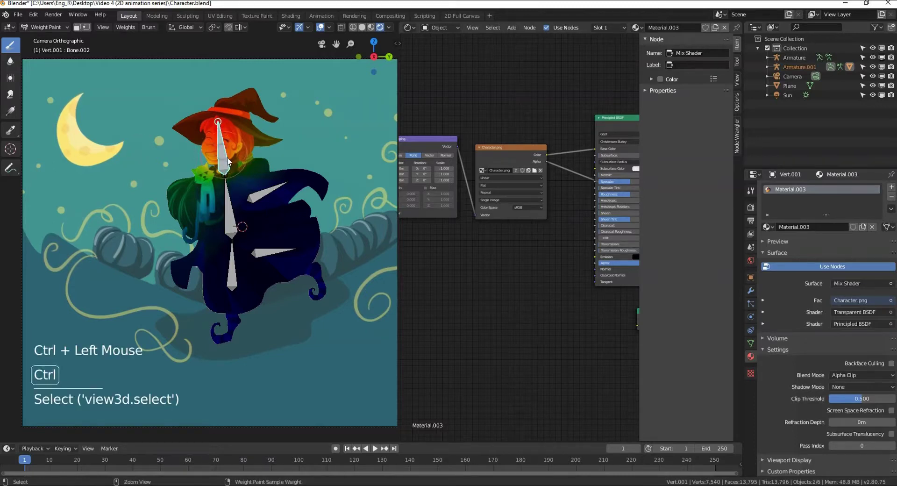
Step: Examine the weight distribution of the cape, torso, lower-body and flared skirt bones one after another
left_click(264, 193, "ctrl")
left_click(229, 212, "ctrl")
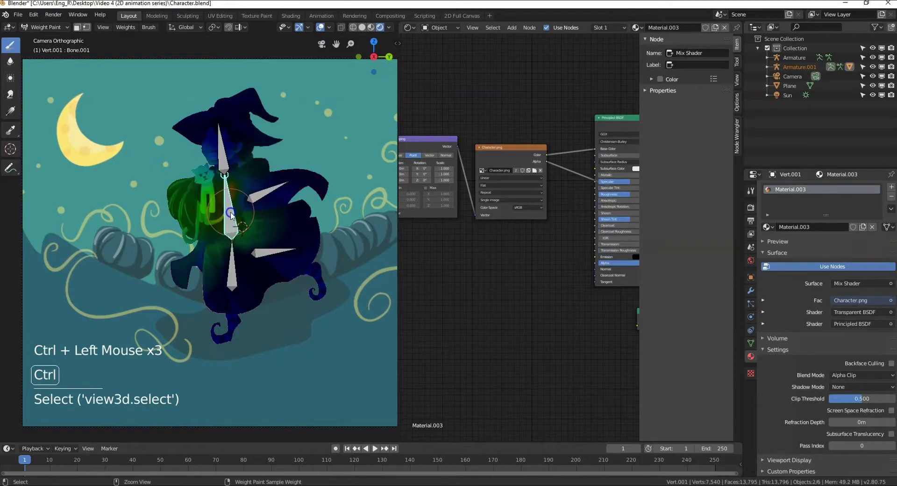
left_click(235, 261, "ctrl")
left_click(265, 255, "ctrl")
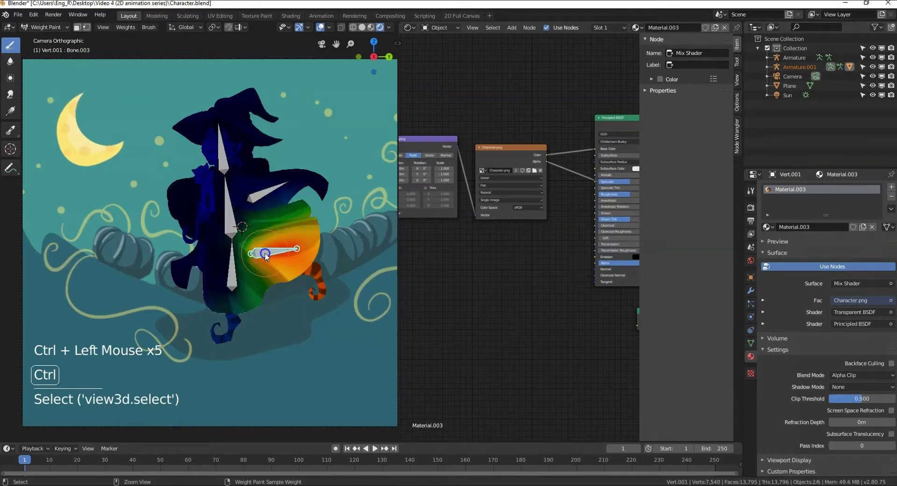
Step: Paint full weight over the face for the head bone and over the outer cape for the cape bone
left_click(225, 157, "ctrl")
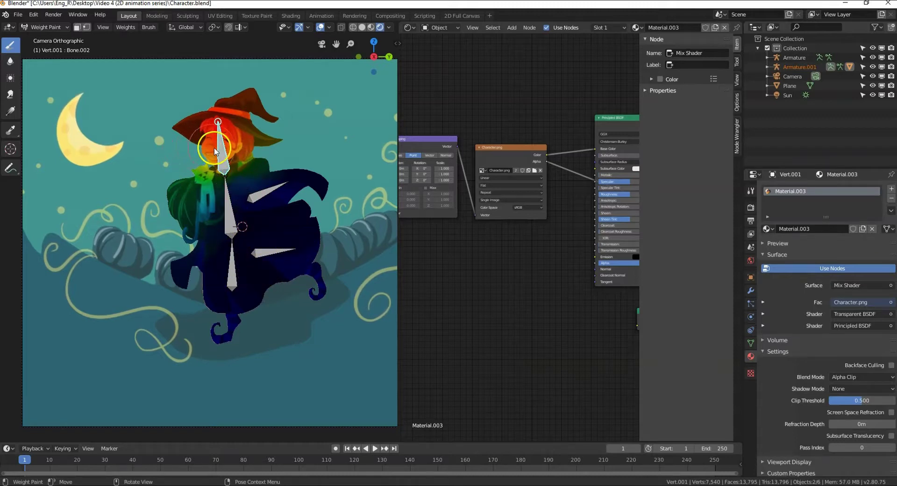
left_click_drag(205, 140, 237, 142)
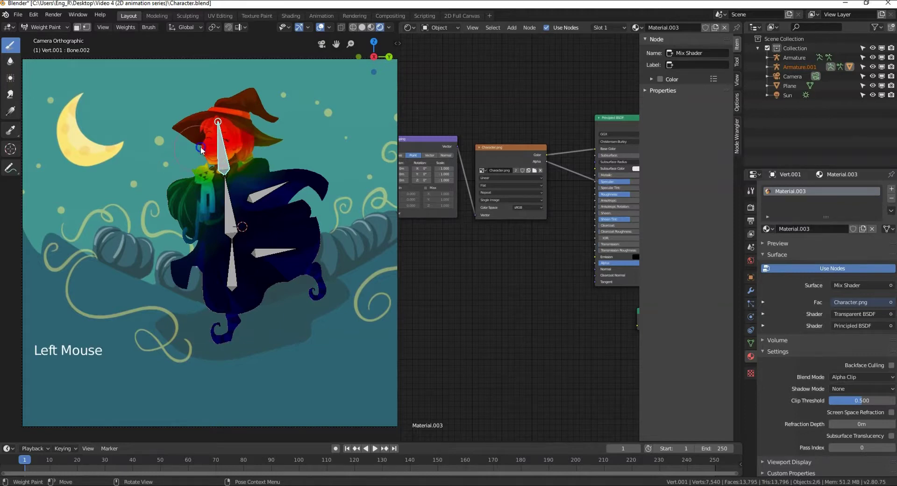
left_click(276, 188, "ctrl")
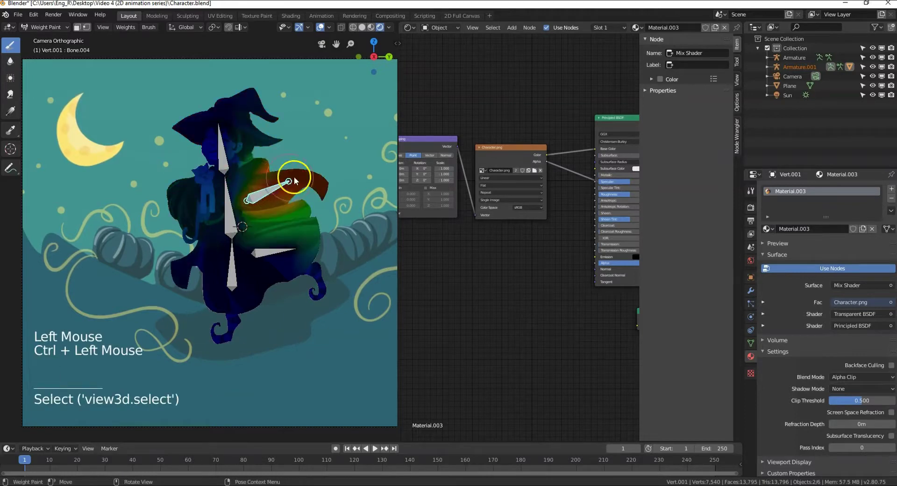
Step: Show the Draw brush settings above the viewport and shift the cape bone slightly toward the torso
left_click(751, 191)
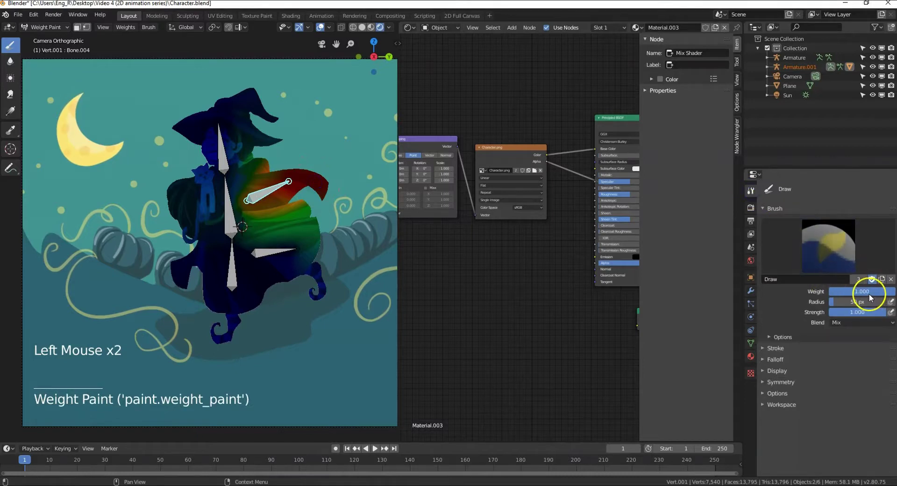
left_click(104, 30)
left_click(102, 54)
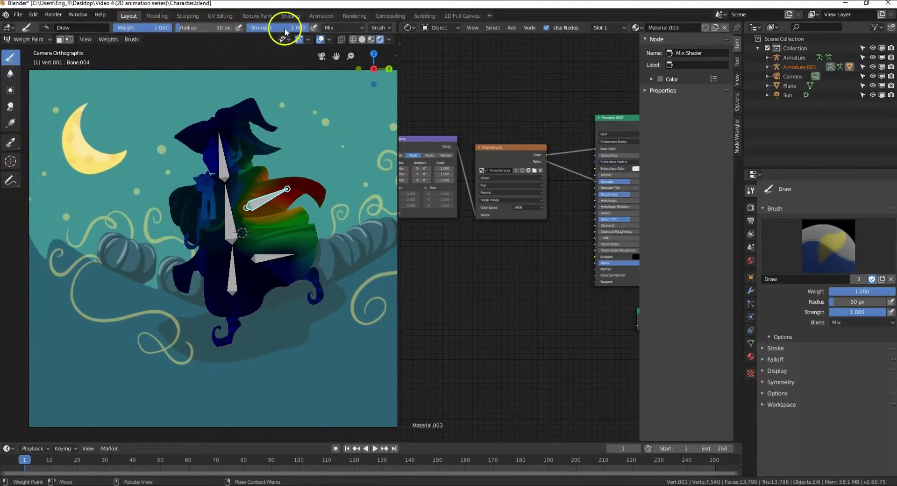
left_click_drag(229, 258, 247, 243)
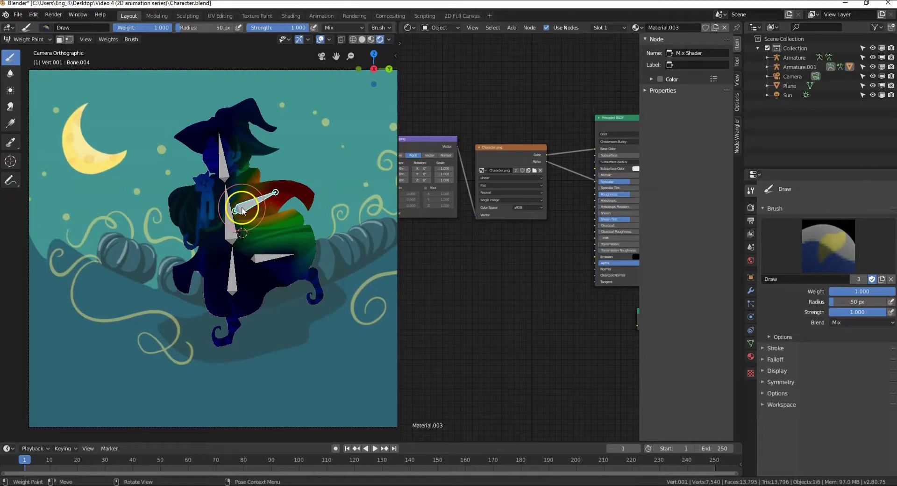
Step: Leave Weight Paint mode, select the armature with the cape bone, and switch it to Pose Mode
key("Tab")
left_click(166, 209)
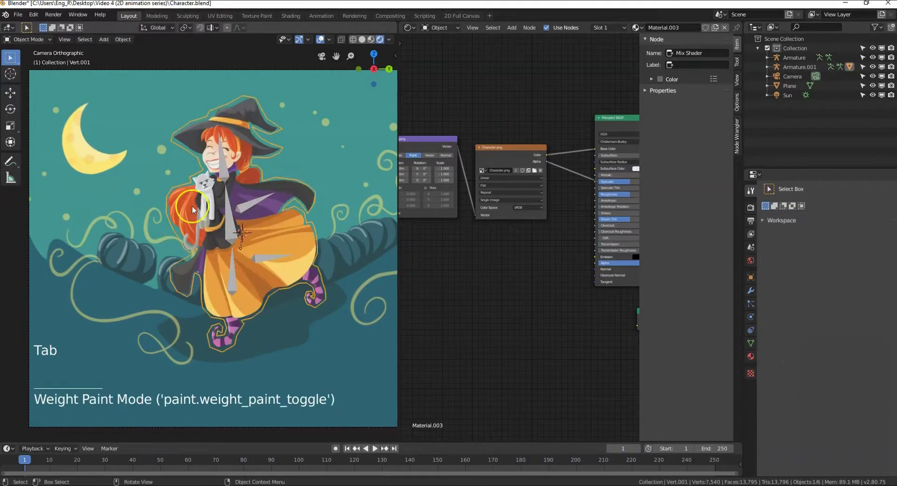
left_click(225, 172)
key("Tab")
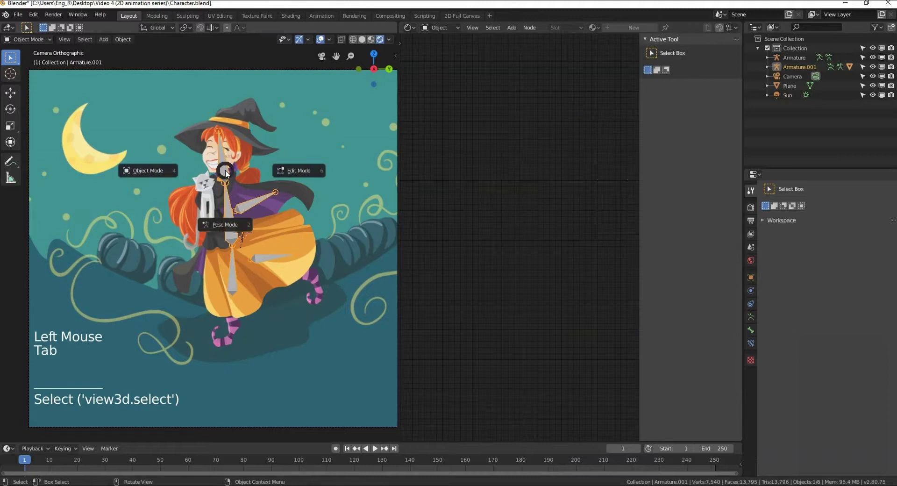
left_click(218, 225)
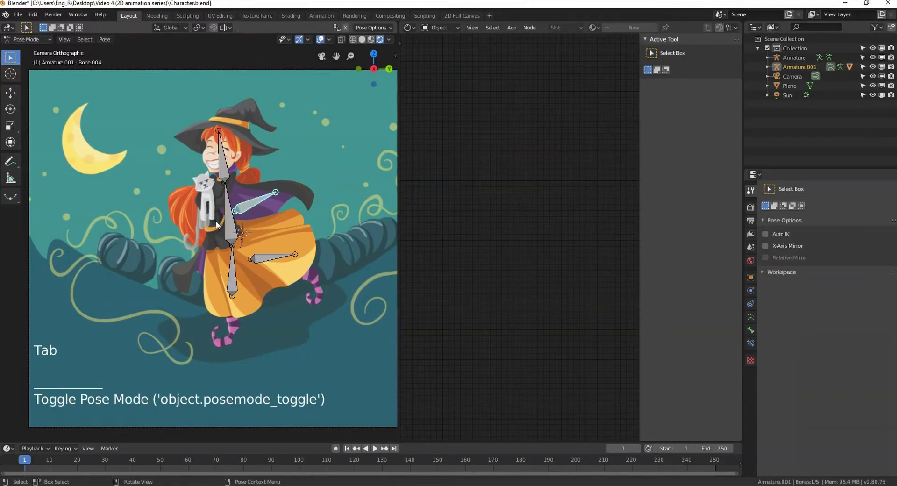
Step: Enlarge the timeline and insert a LocRotScale keyframe for all bones at frame 1
key("a")
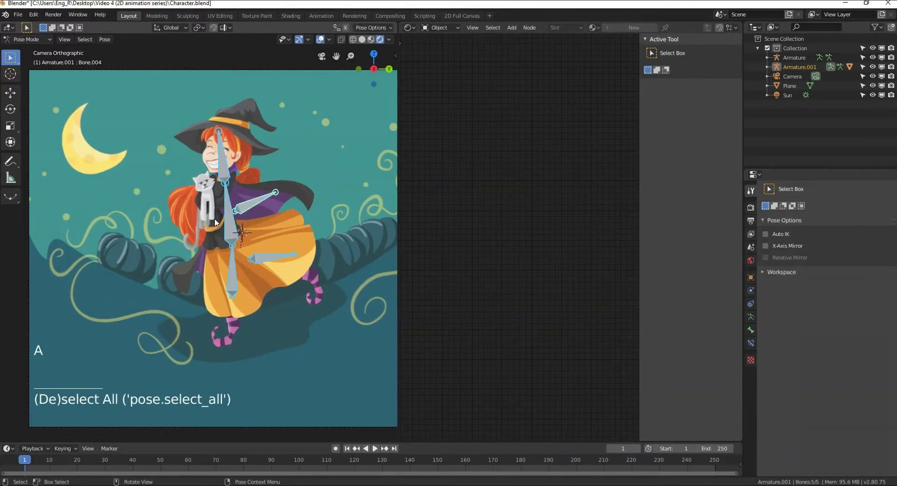
key("i")
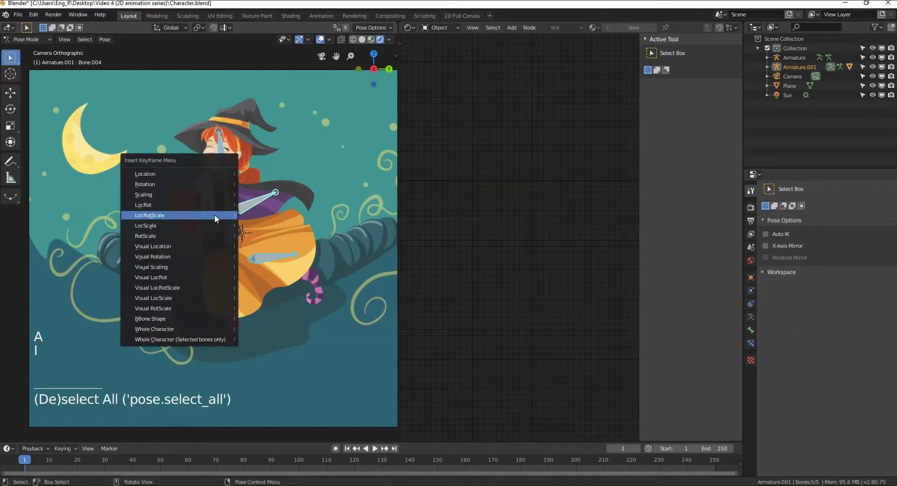
left_click(183, 214)
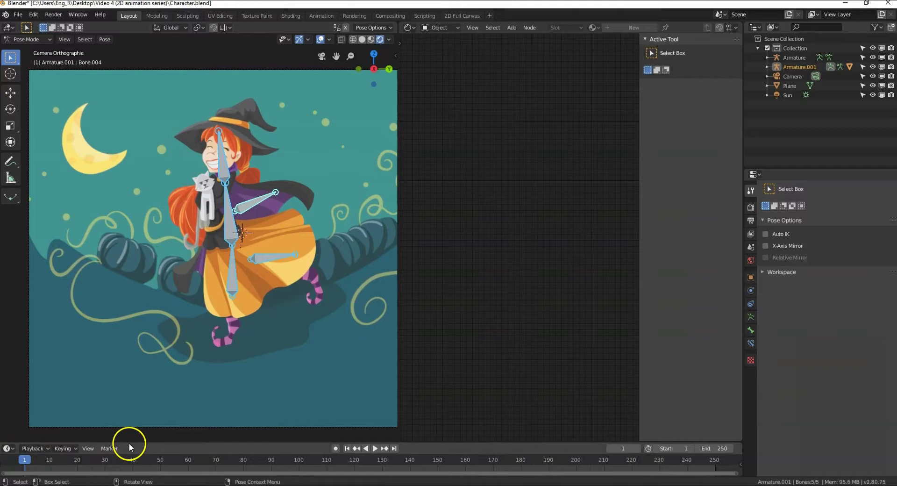
left_click_drag(129, 443, 128, 397)
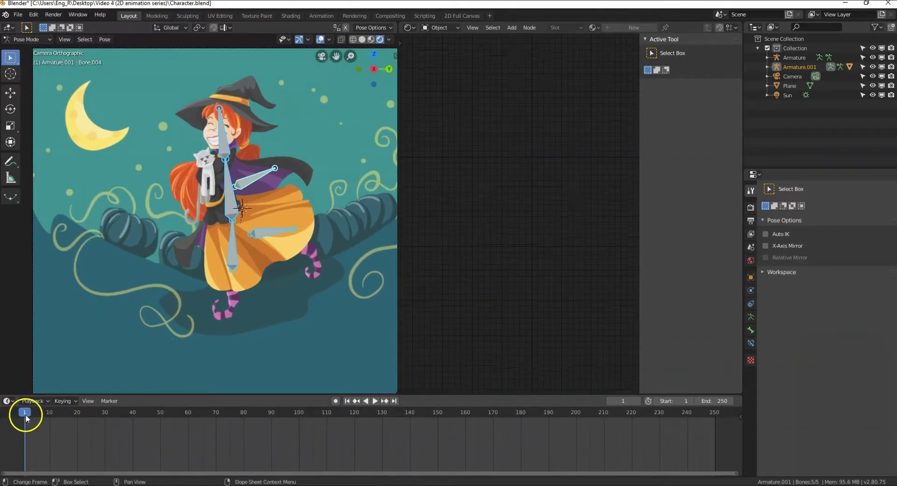
key("i")
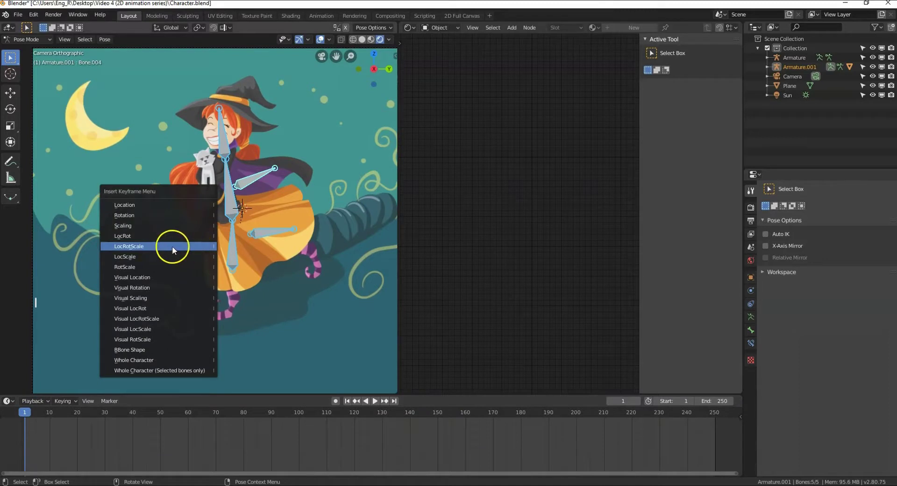
left_click(172, 248)
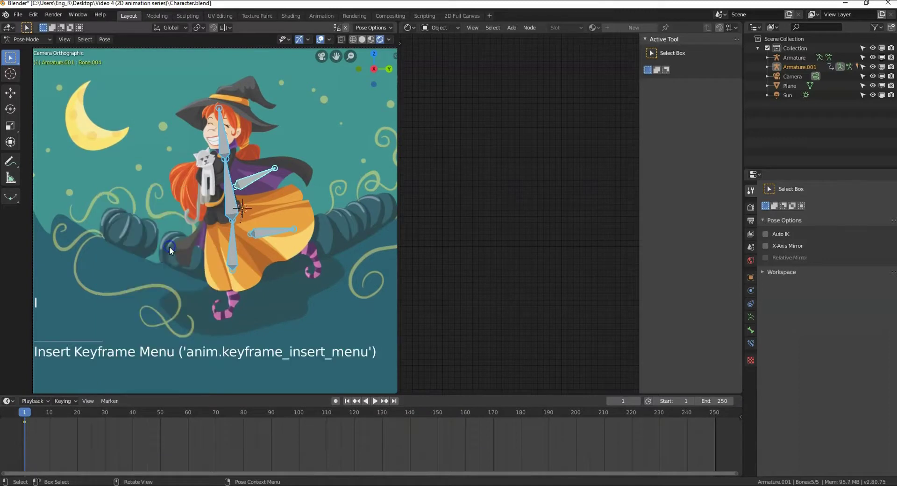
left_click(24, 421)
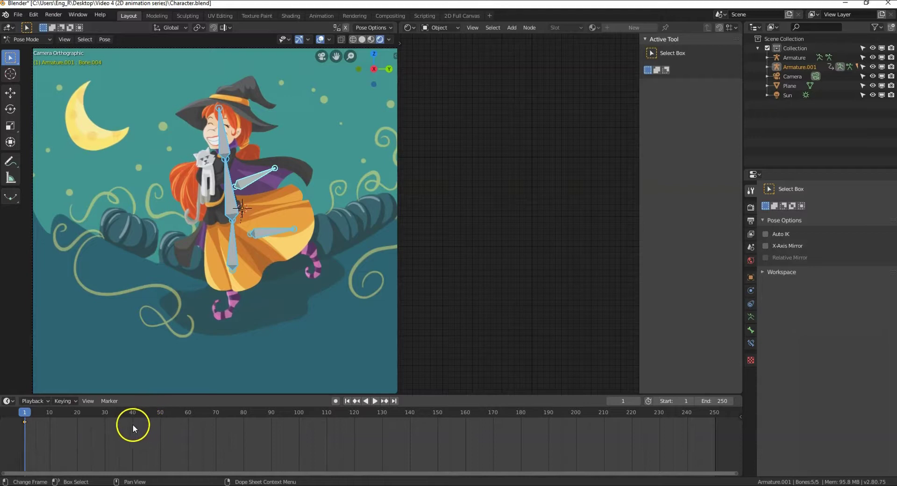
Step: At frame 24, rotate the torso bone to lean the witch forward and rotate the head bone back upright
left_click_drag(32, 415, 89, 416)
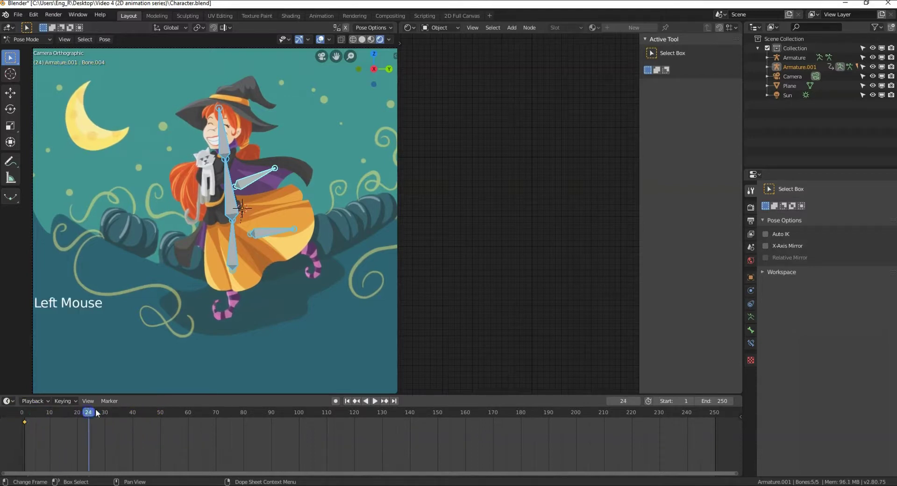
left_click(625, 402)
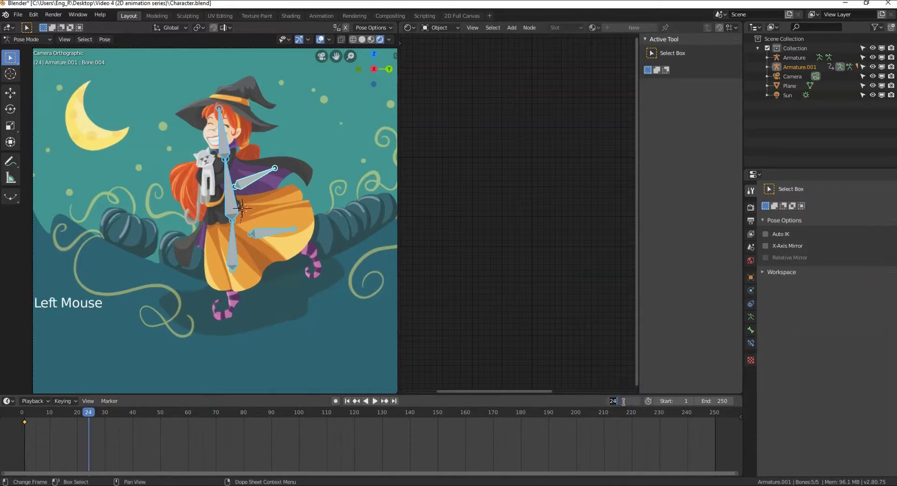
key("Return")
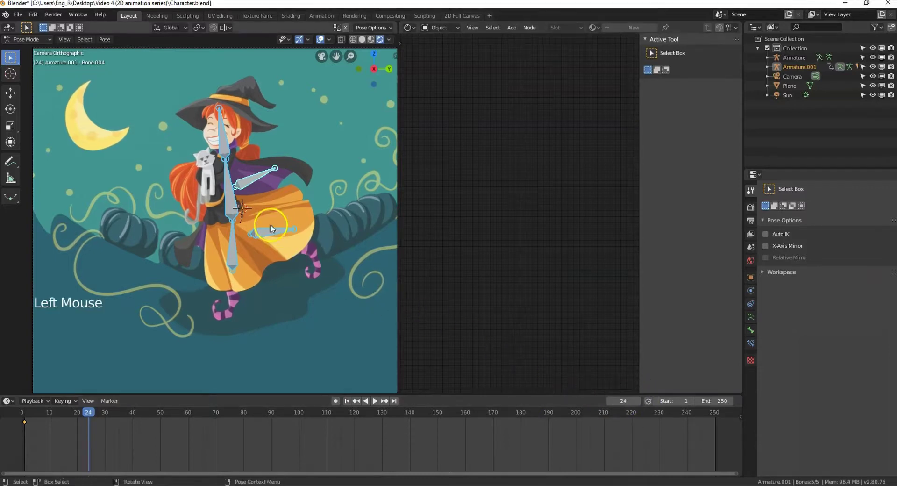
left_click(224, 200)
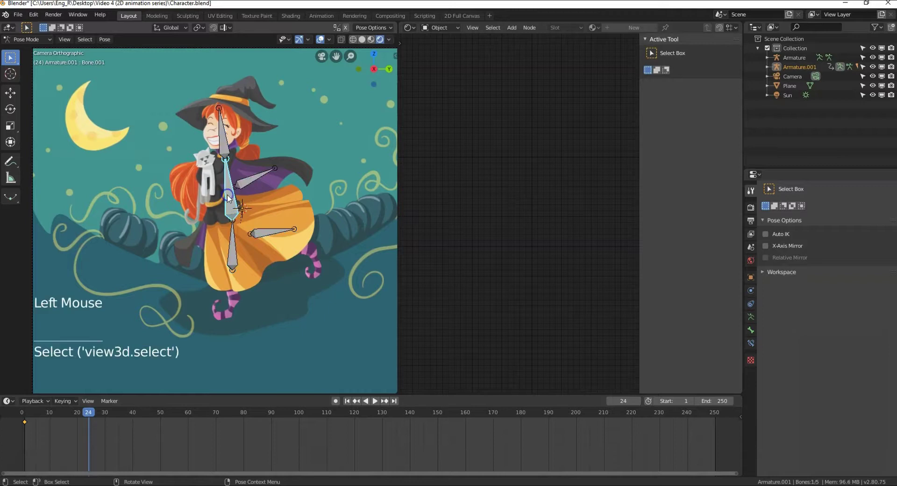
key("r")
left_click(270, 188)
left_click(196, 142)
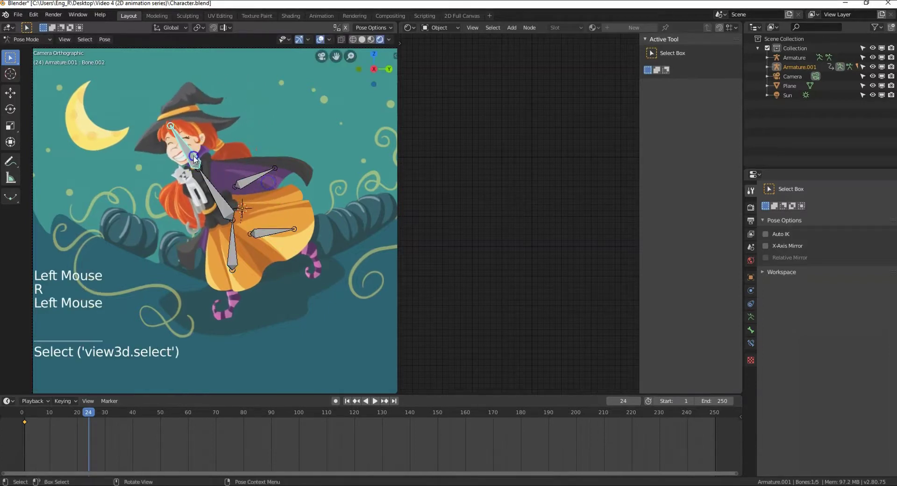
key("r")
left_click(252, 190)
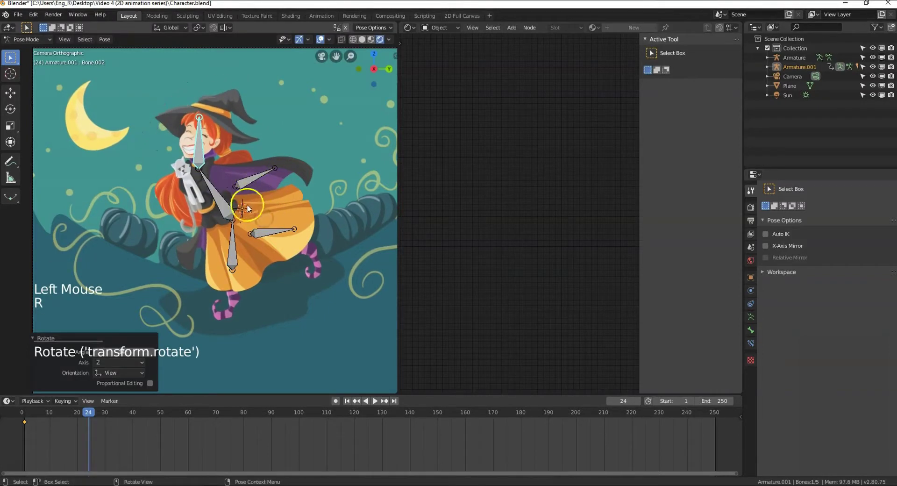
Step: Insert a LocRotScale keyframe for all bones at frame 24
key("a")
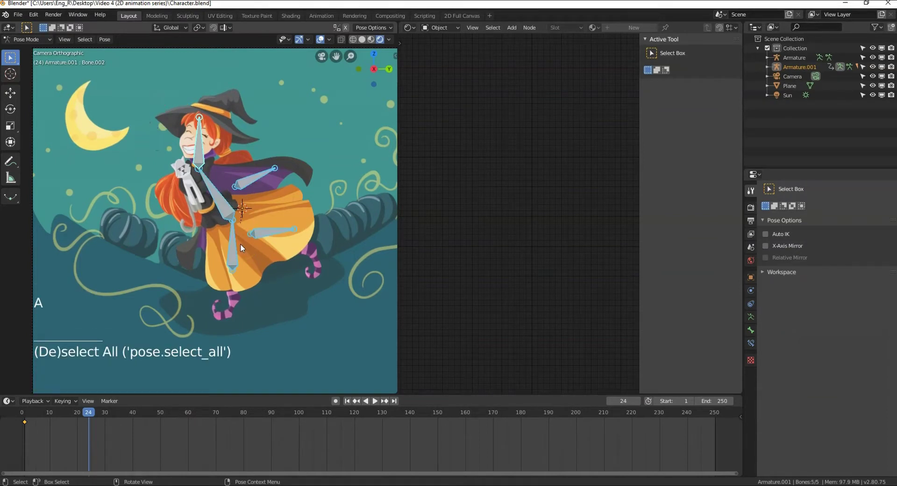
key("i")
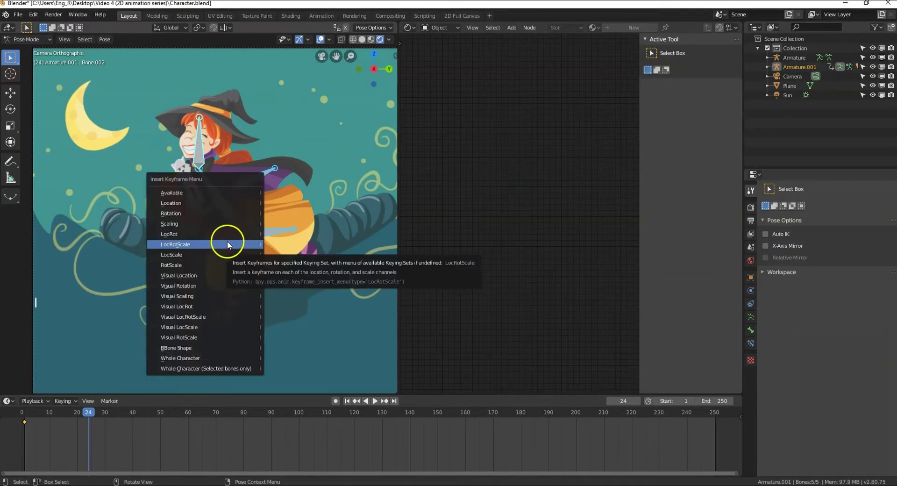
left_click(204, 245)
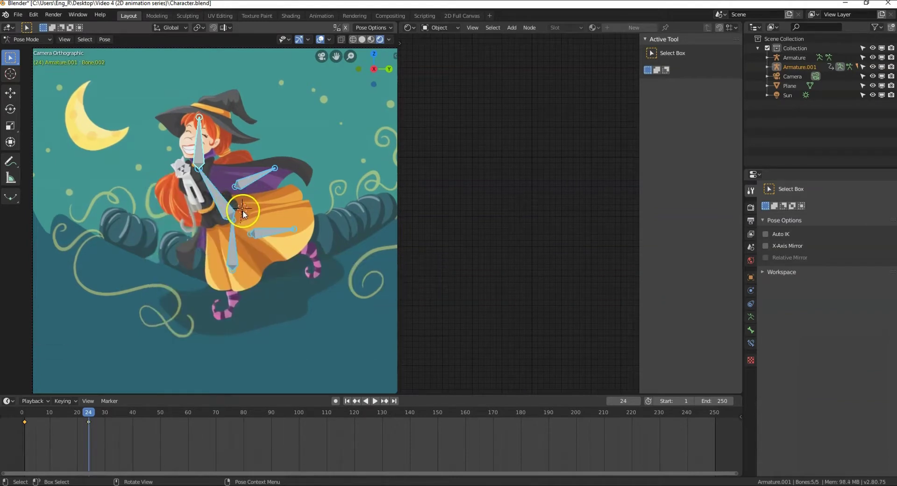
Step: Play the animation from the first frame to check the witch's leaning motion, and stop playback
left_click(347, 401)
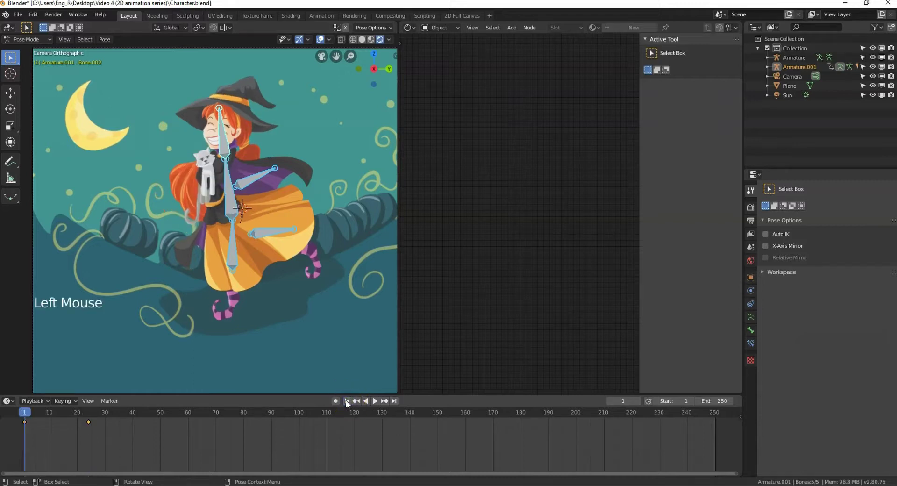
left_click(365, 401)
left_click(375, 401)
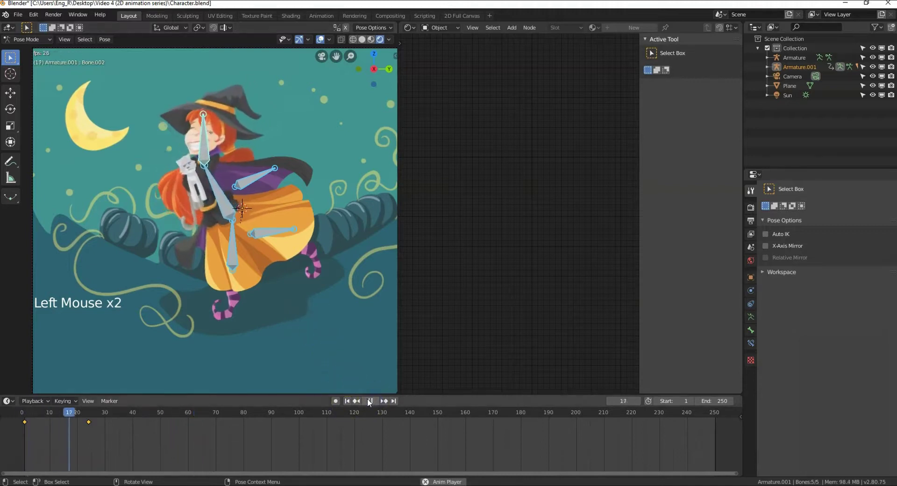
left_click(347, 401)
left_click(347, 401)
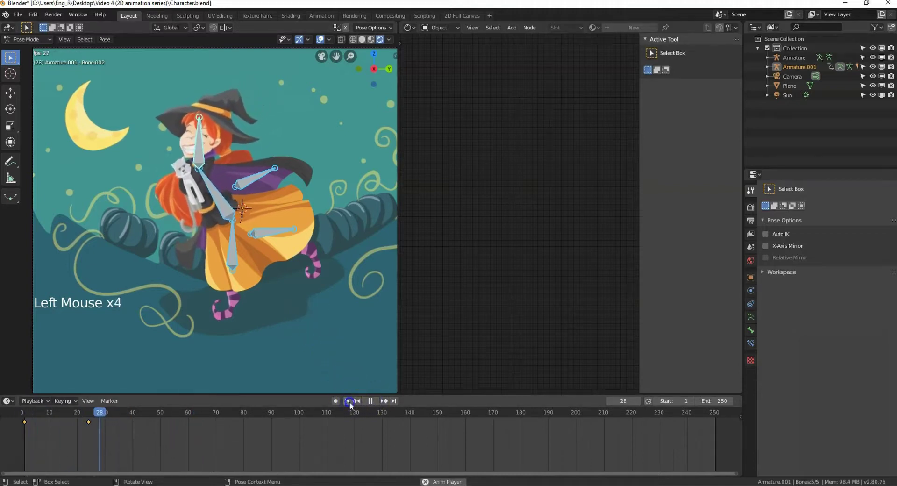
left_click(371, 401)
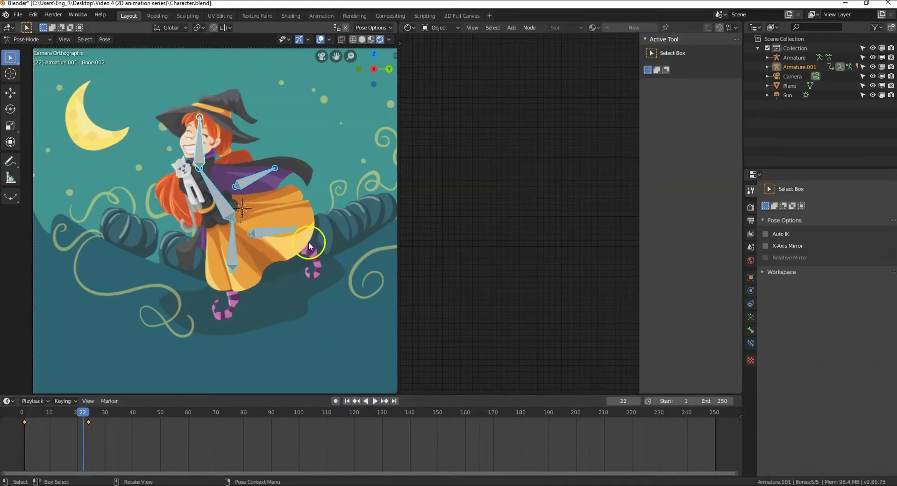
Step: Switch the render engine to Cycles
left_click(750, 207)
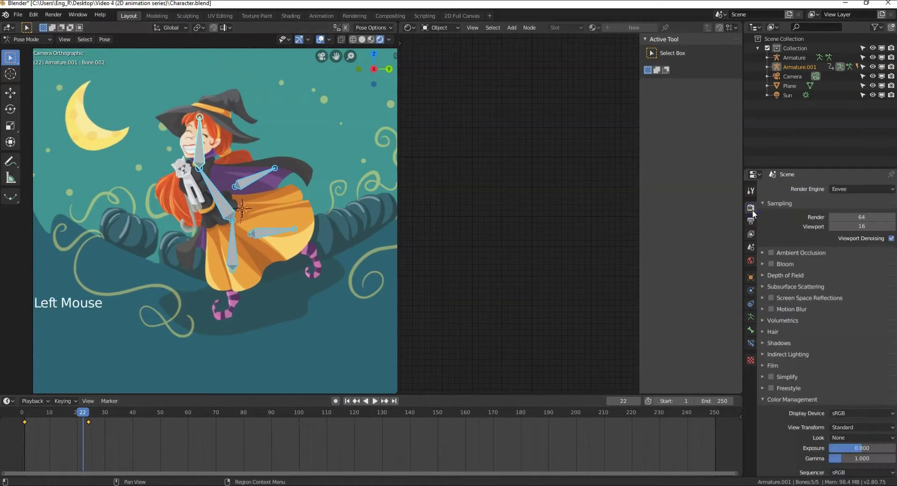
left_click(859, 190)
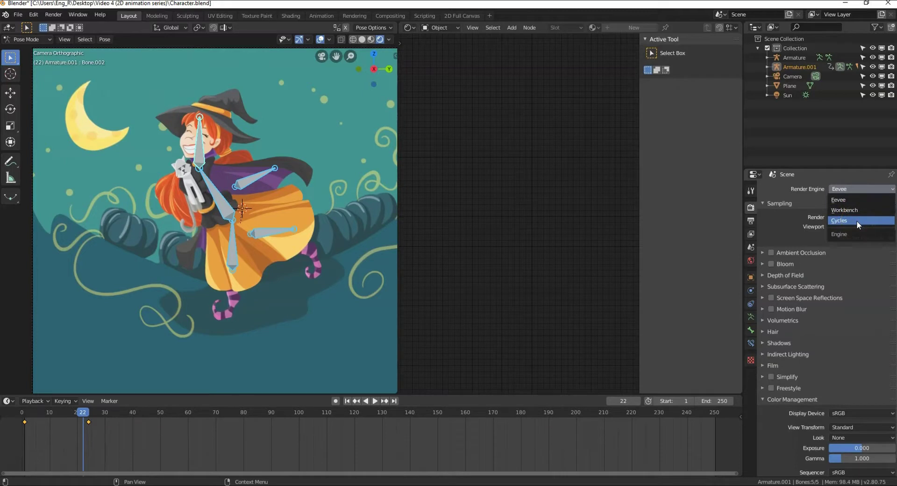
left_click_drag(856, 220, 834, 201)
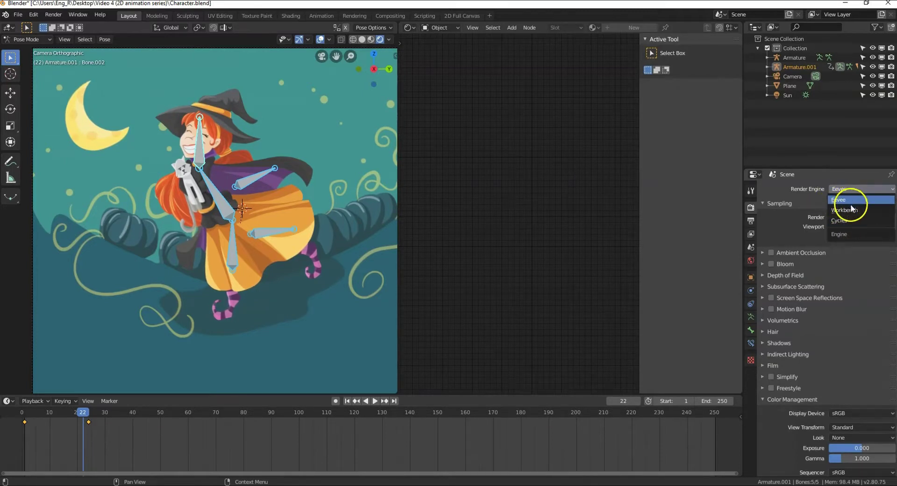
left_click_drag(849, 207, 850, 223)
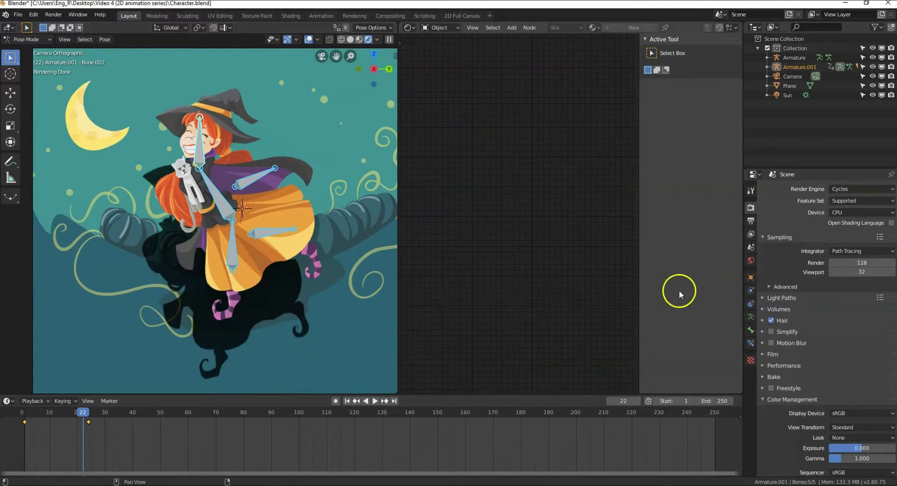
Step: Turn off Shadow in the Ray Visibility settings of the witch character mesh
left_click(359, 223)
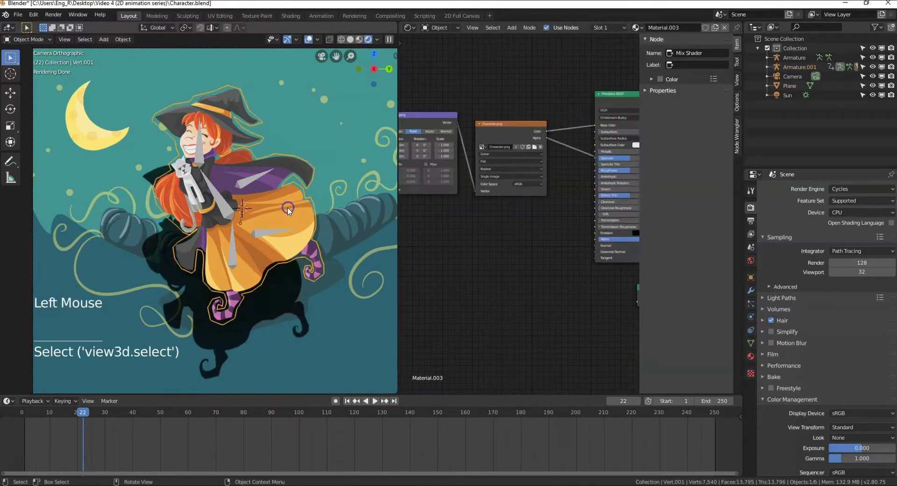
left_click(750, 277)
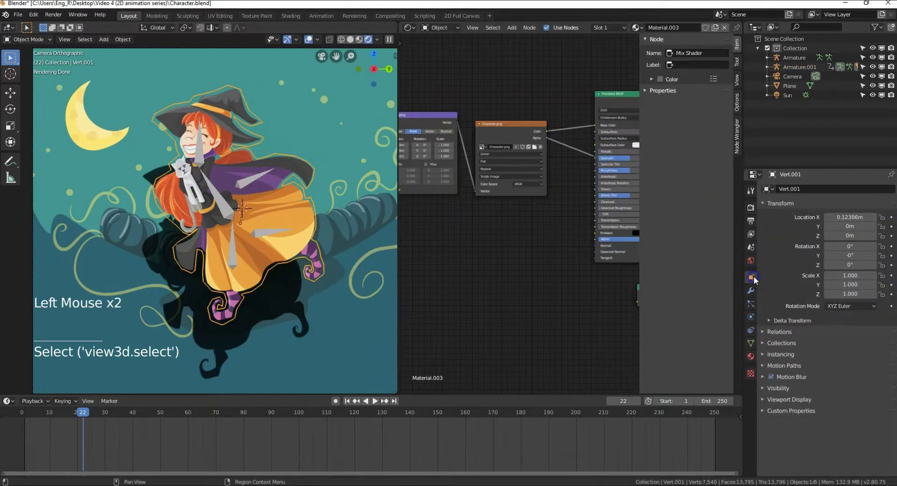
left_click(778, 387)
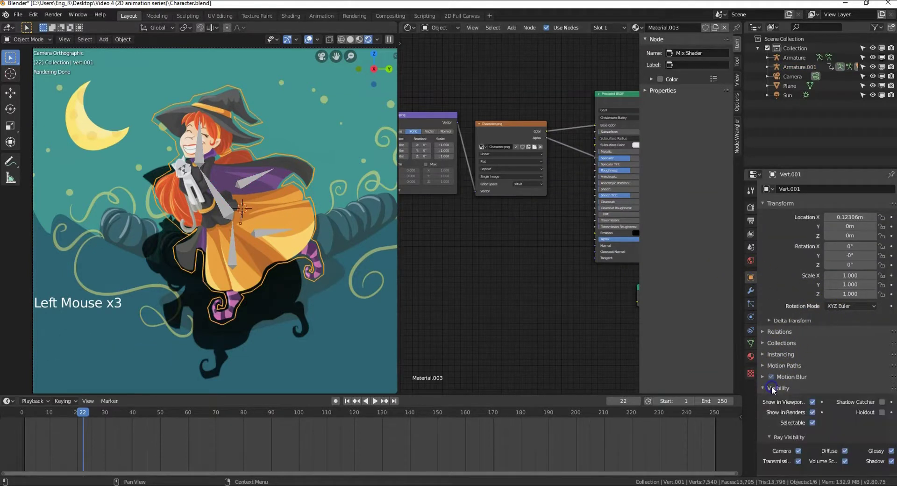
left_click(892, 461)
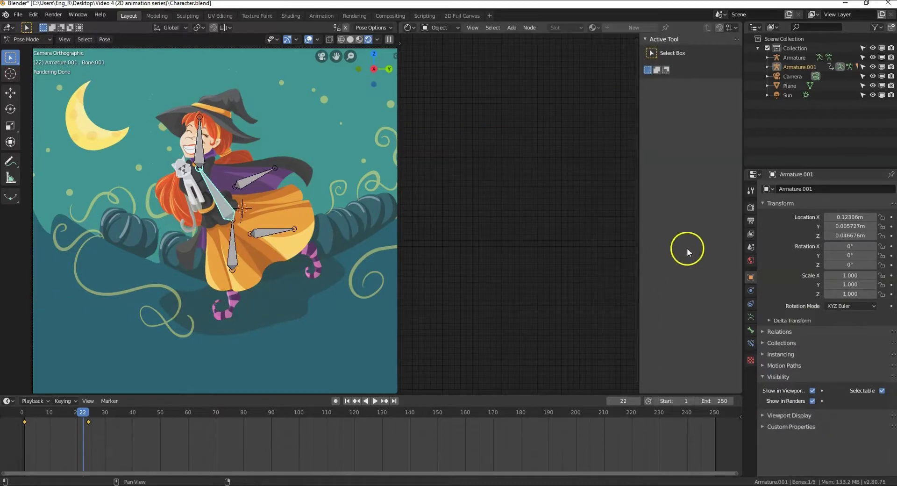
Step: Set the scene's render engine back to Eevee
left_click(751, 207)
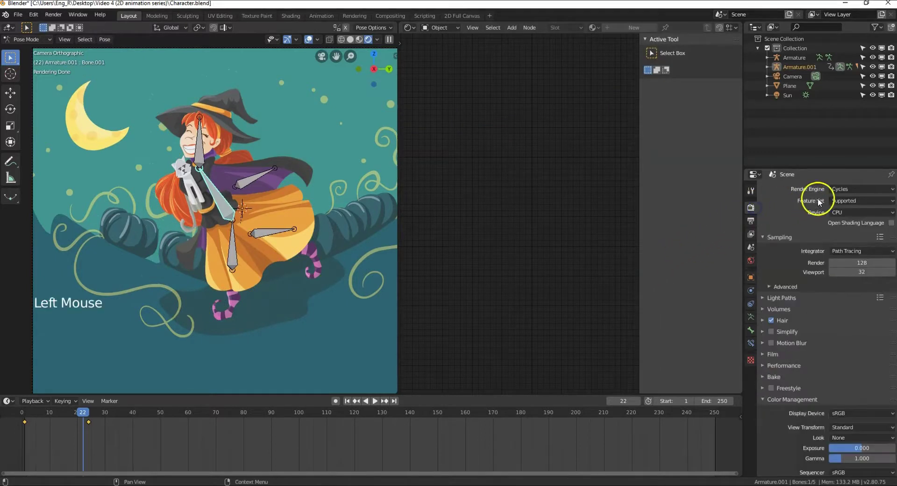
left_click(845, 187)
left_click(843, 201)
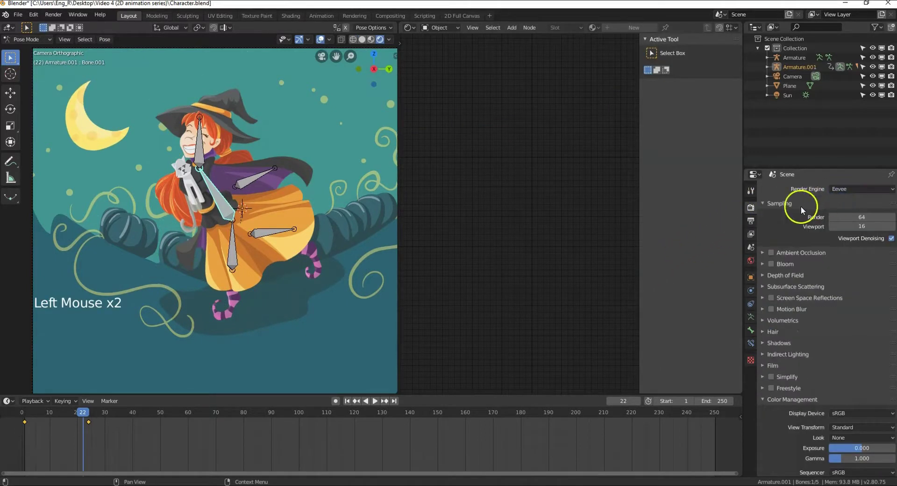
Step: Set the scene's end frame to 24 in the output settings
left_click(751, 220)
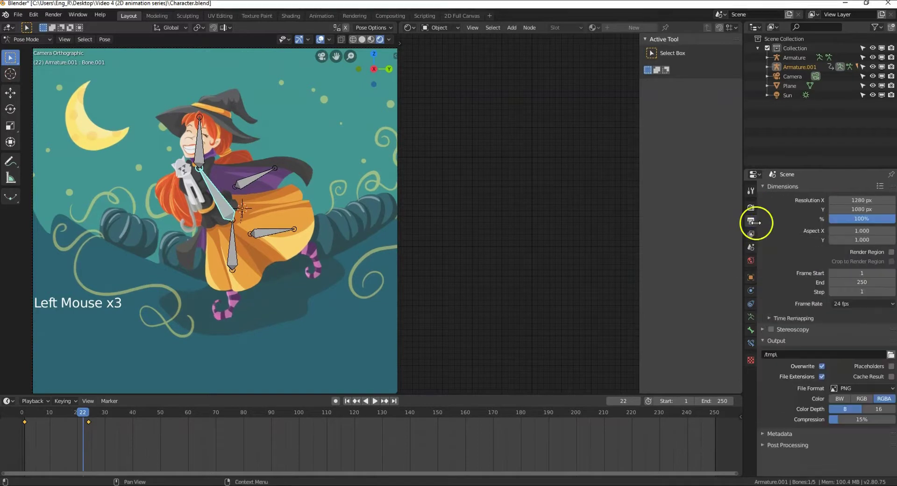
left_click(850, 285)
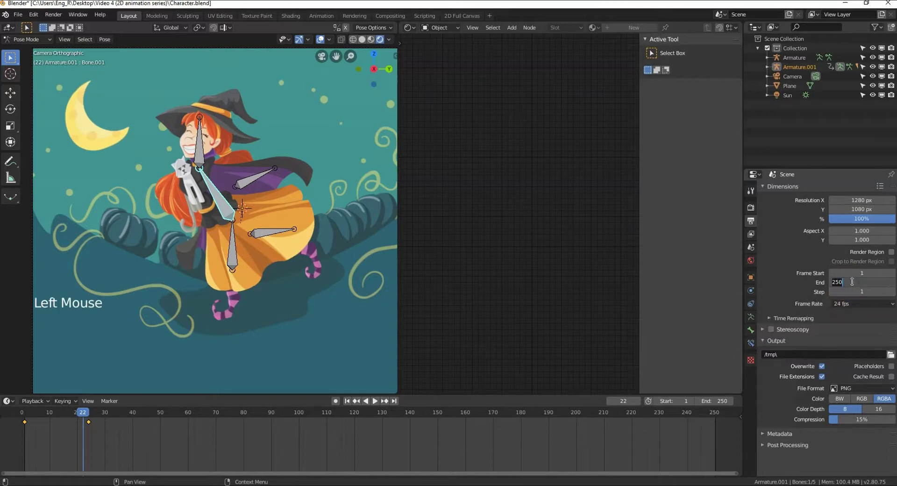
type("24")
key("Return")
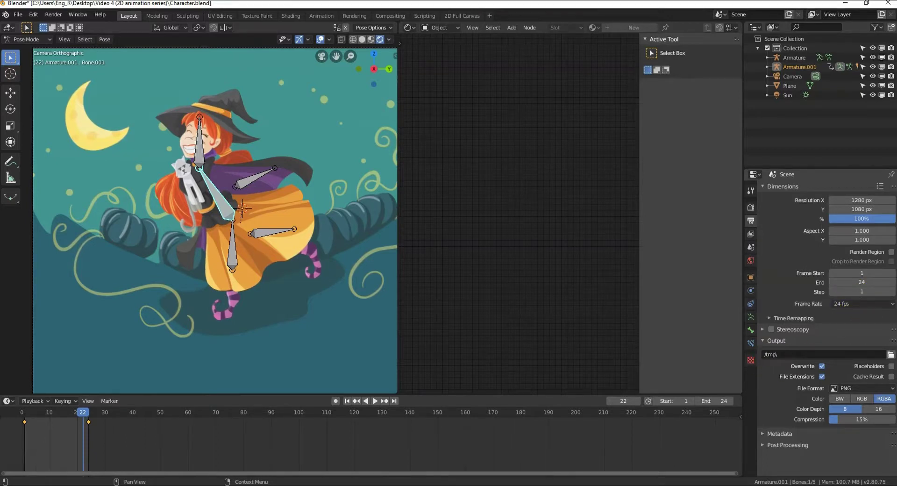
Step: Set the render output path to the Files folder inside Video 4 (2D animation series) and render the animation
left_click(890, 356)
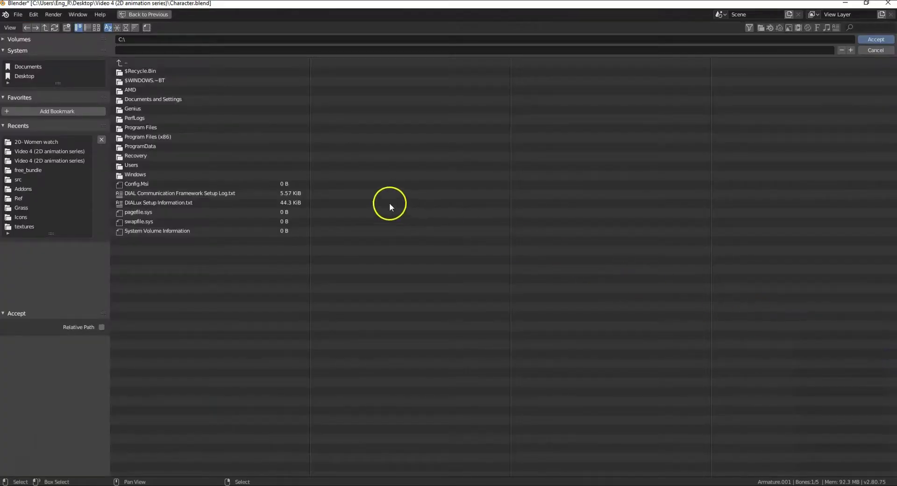
left_click(102, 76)
left_click(155, 70)
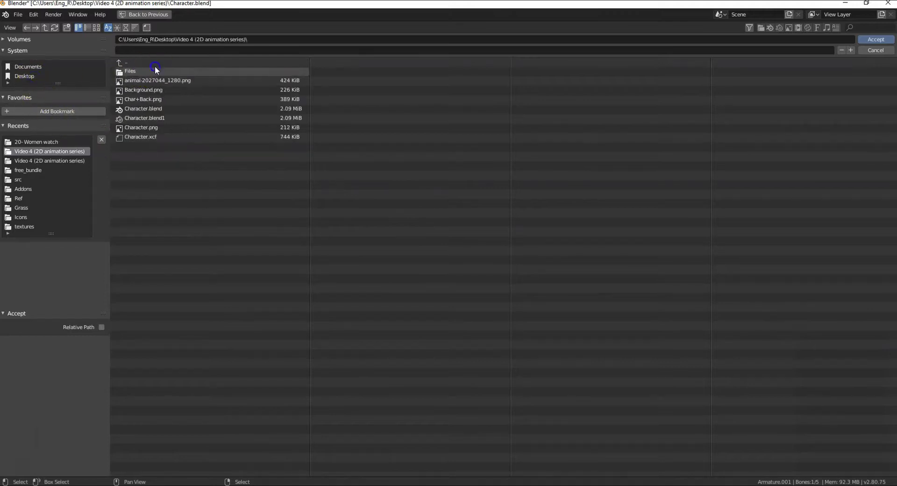
left_click(147, 71)
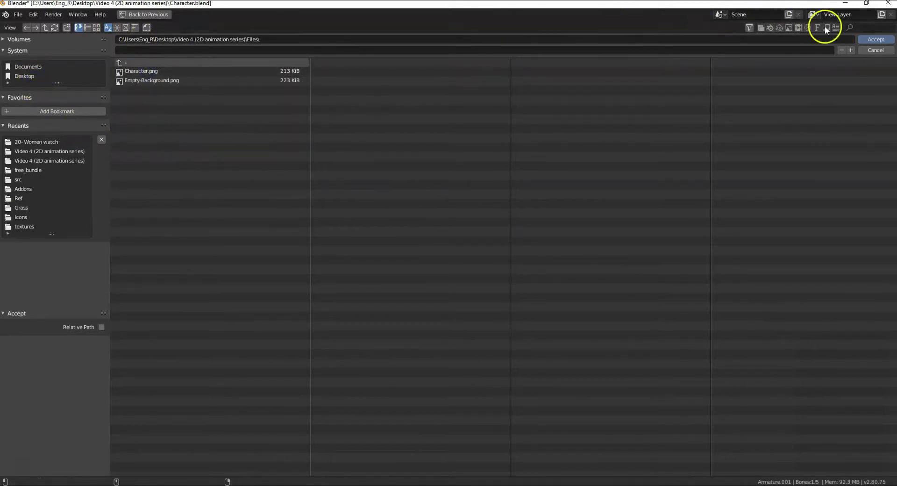
left_click(865, 40)
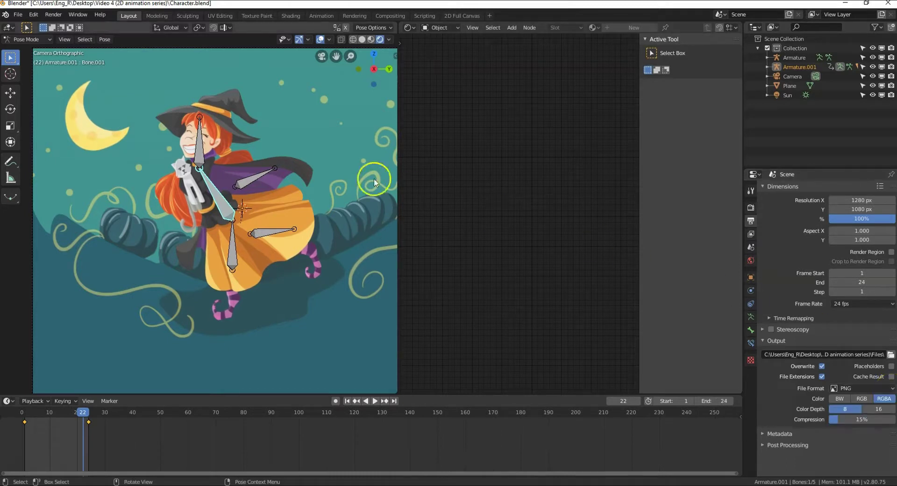
left_click(54, 16)
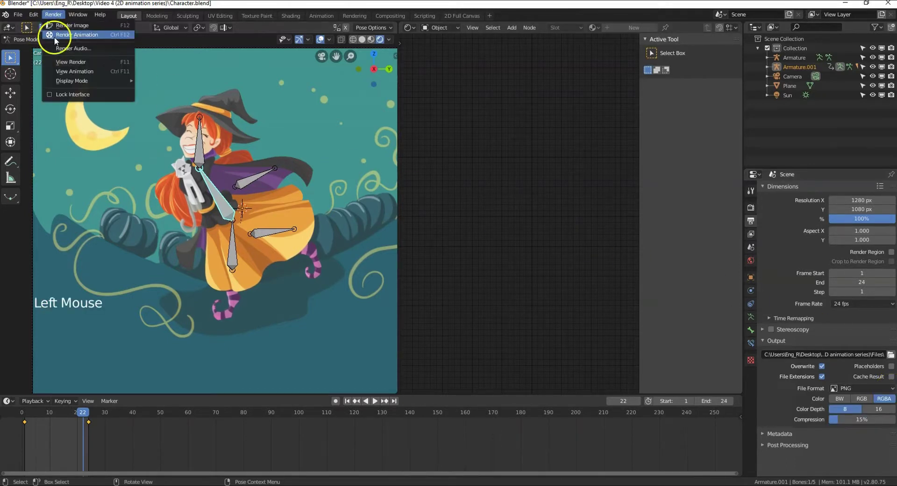
left_click(71, 35)
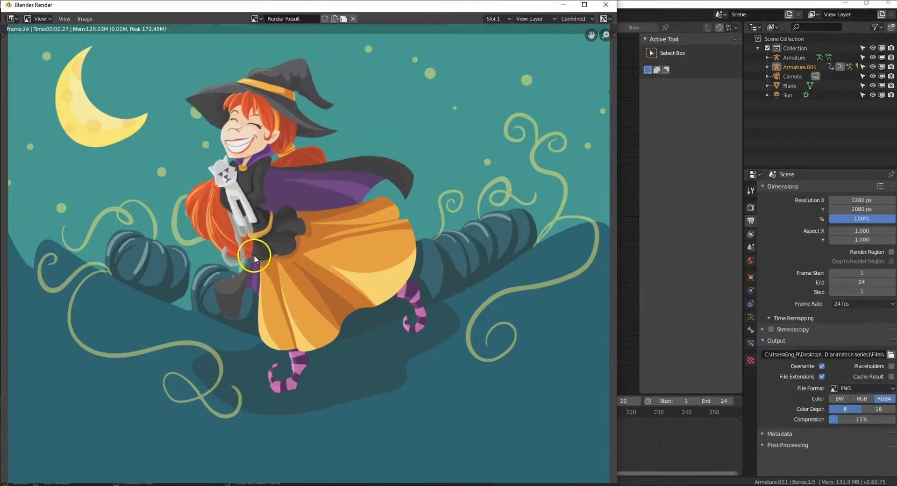
Step: Switch to File Explorer, view the rendered PNG frames in the Files folder, and return to Blender
key("alt+Tab")
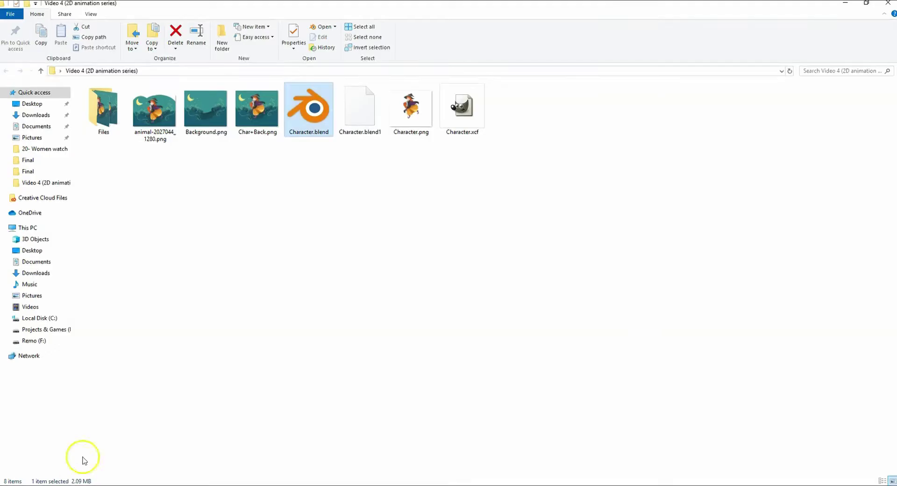
double_click(105, 129)
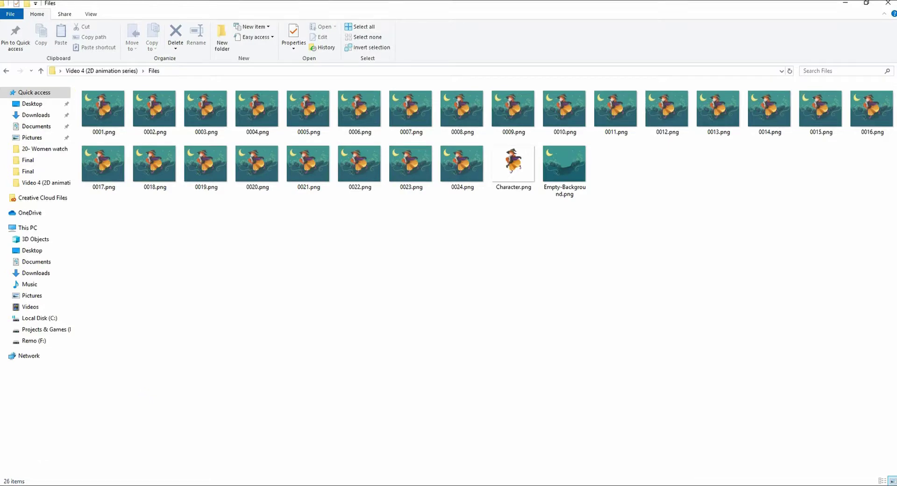
left_click(94, 457)
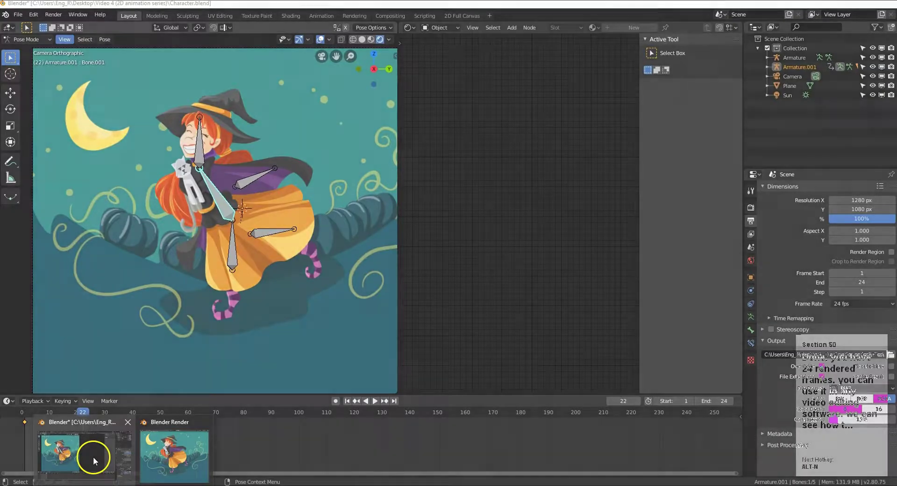